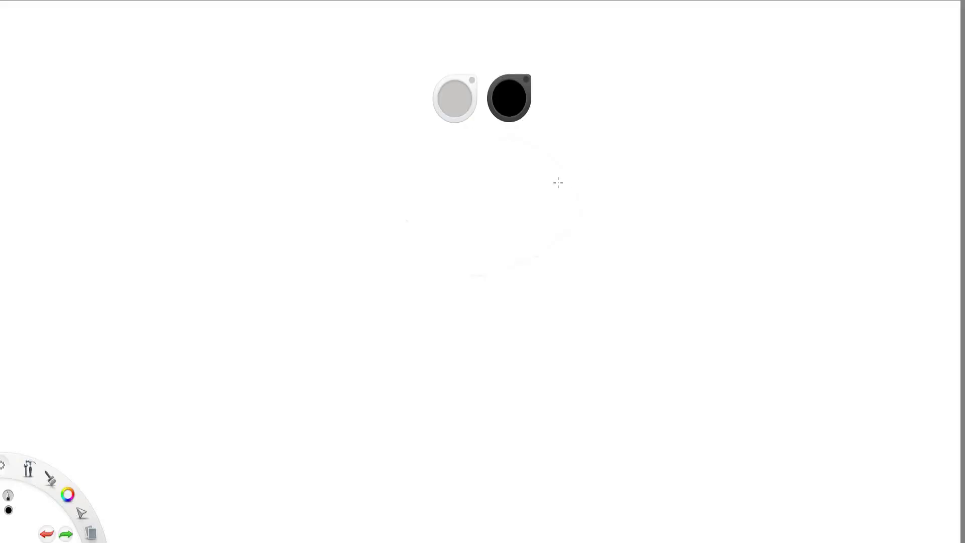
Step: Try out several trial curves for the blade's edge, undoing them all
drag(553, 172, 555, 303)
key(ctrl+z)
drag(527, 172, 511, 269)
key(ctrl+z)
drag(490, 181, 470, 291)
key(ctrl+z)
drag(506, 206, 481, 274)
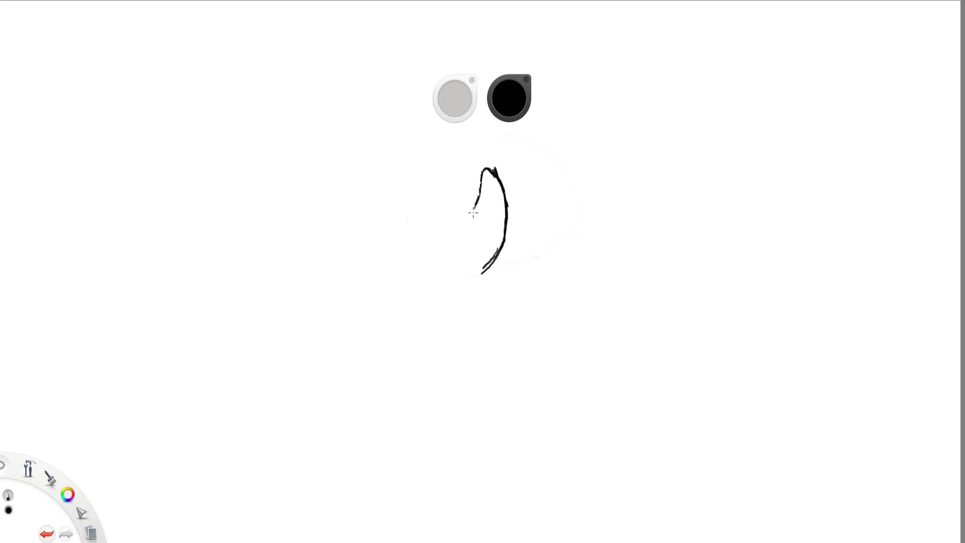
drag(435, 240, 413, 240)
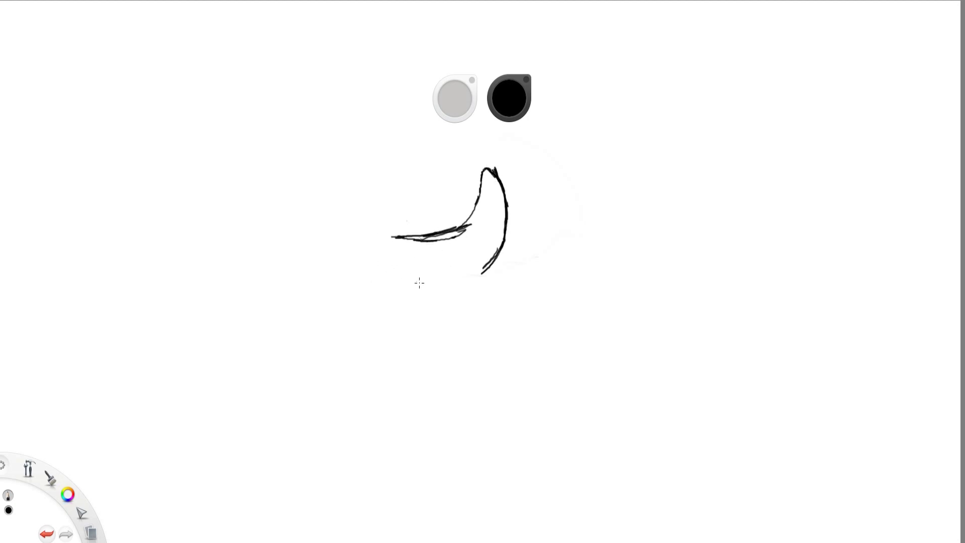
drag(505, 232, 481, 286)
key(ctrl+z)
key(ctrl+z)
key(ctrl+z)
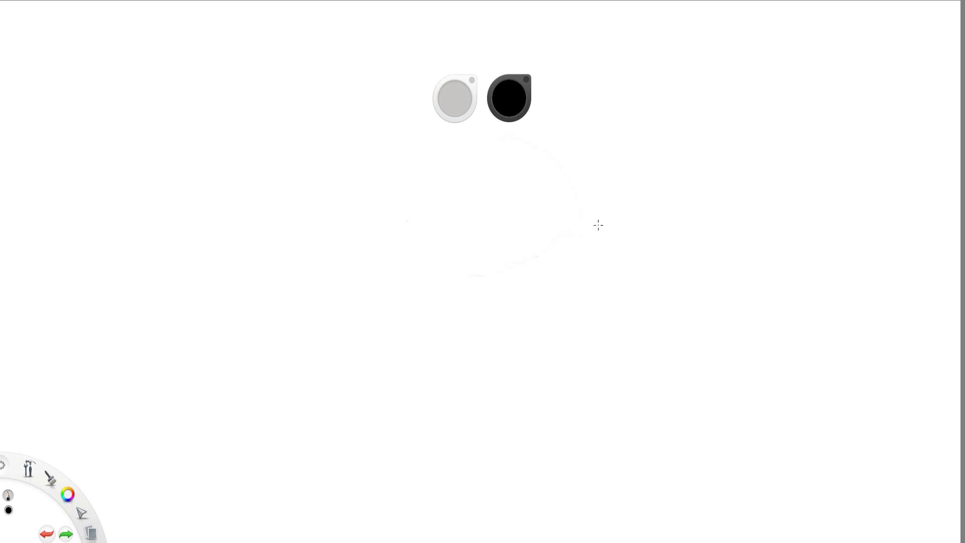
drag(383, 198, 347, 205)
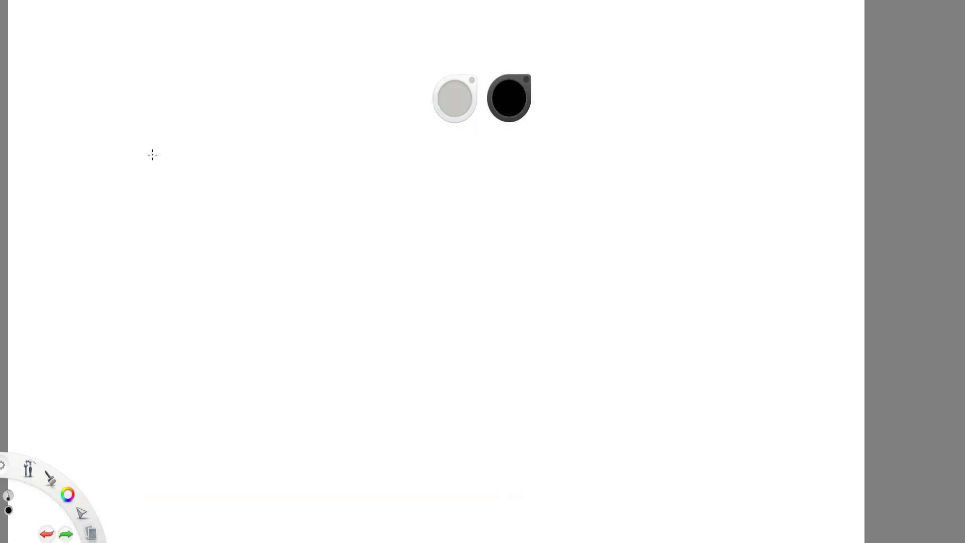
Step: Sketch trial tip arcs and a long lower curve, then undo them
drag(647, 231, 649, 261)
mouse_move(653, 202)
mouse_down()
mouse_move(671, 304)
mouse_move(656, 286)
mouse_move(437, 294)
mouse_move(304, 280)
mouse_up()
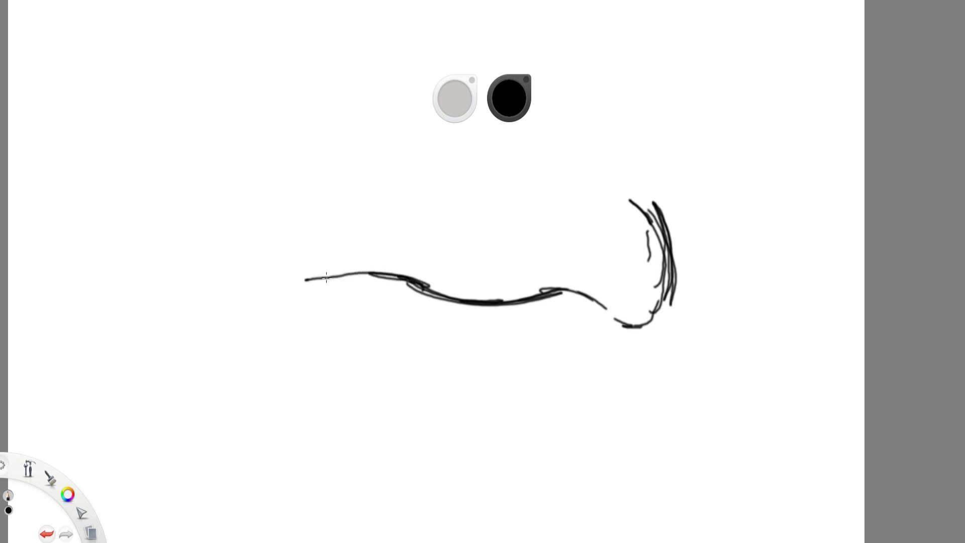
drag(416, 274, 333, 245)
mouse_move(313, 258)
mouse_down()
mouse_move(408, 236)
mouse_move(528, 242)
mouse_move(555, 146)
mouse_move(592, 140)
mouse_up()
key(ctrl+z)
key(ctrl+z)
key(ctrl+z)
key(ctrl+z)
key(ctrl+z)
key(ctrl+z)
drag(556, 275, 588, 299)
key(ctrl+z)
drag(519, 146, 528, 287)
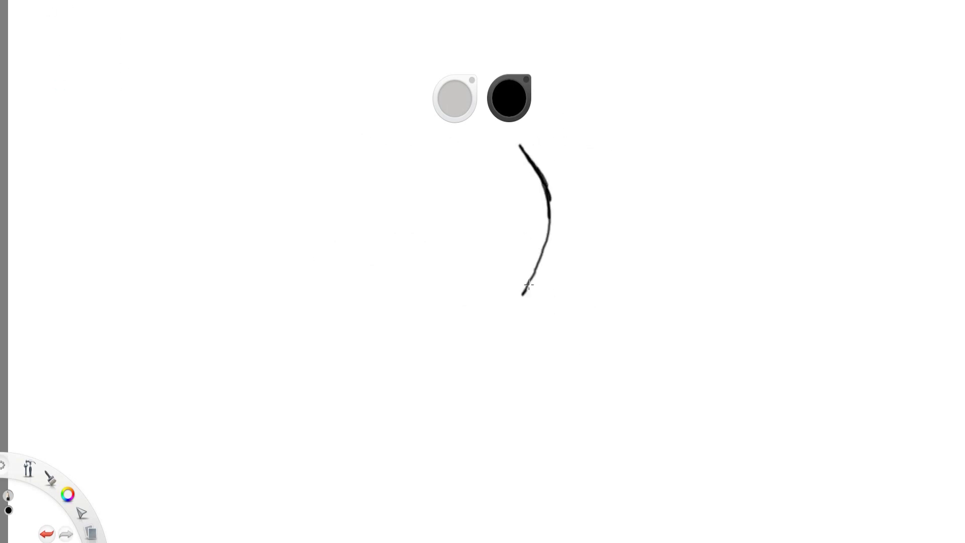
key(ctrl+z)
Step: Draw the blade's long right curve with a small bottom hook, the inner curve and the top outline
drag(552, 131, 573, 263)
drag(559, 219, 550, 374)
drag(556, 312, 537, 385)
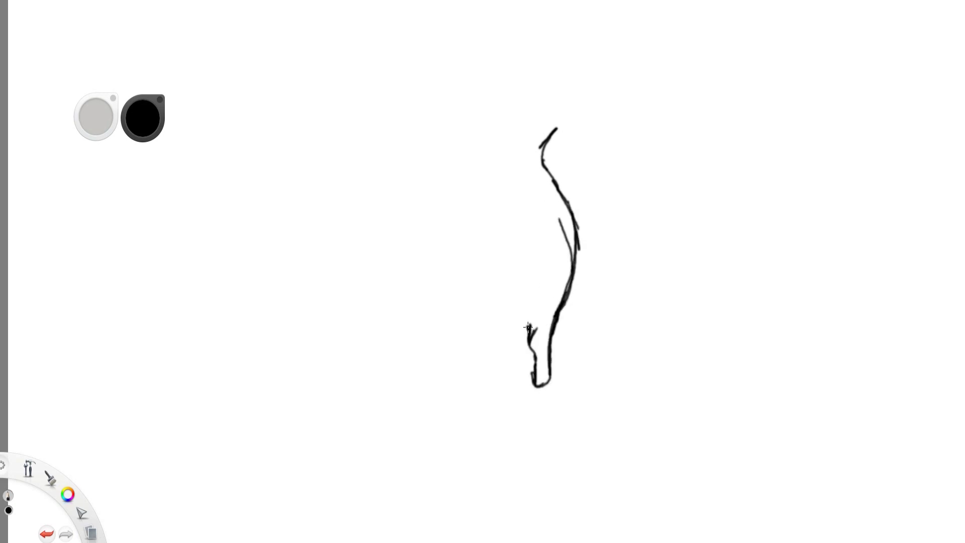
mouse_move(527, 301)
mouse_down()
mouse_move(474, 213)
mouse_move(422, 209)
mouse_up()
mouse_move(552, 132)
mouse_down()
mouse_move(487, 124)
mouse_move(379, 191)
mouse_move(394, 206)
mouse_move(467, 211)
mouse_up()
drag(502, 122, 399, 170)
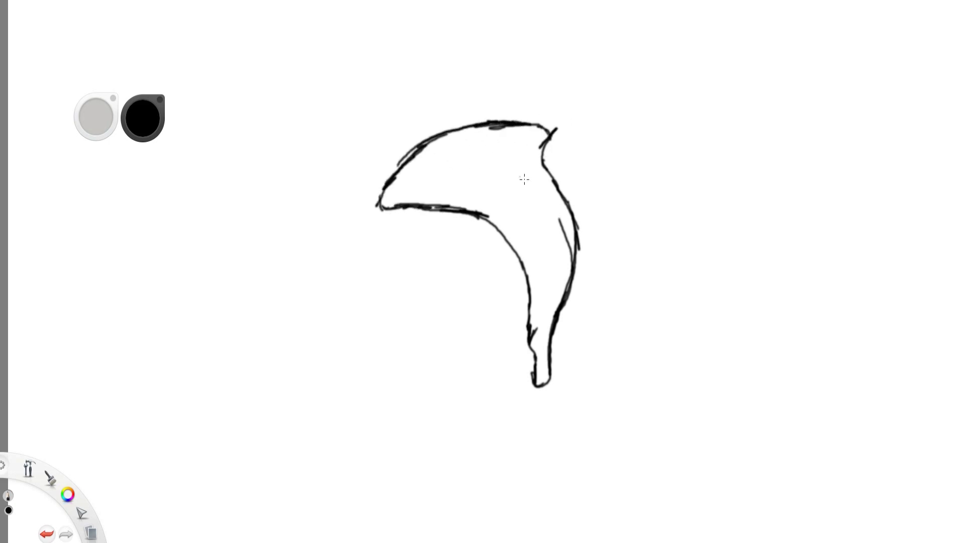
drag(546, 172, 571, 280)
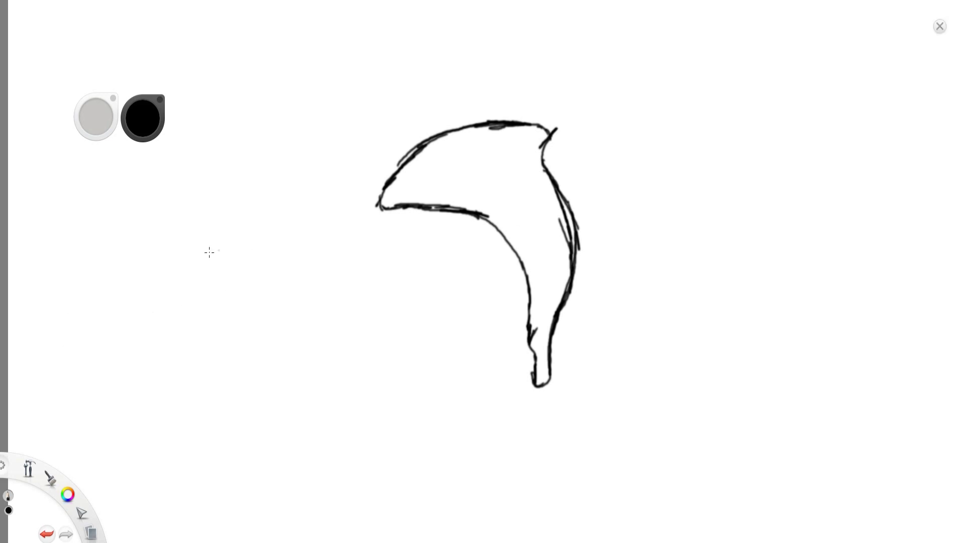
Step: Erase extra right-side and upper-left arc strokes, then redraw the top and right outline
mouse_move(562, 191)
mouse_down()
mouse_move(571, 277)
mouse_move(535, 386)
mouse_up()
mouse_move(555, 315)
mouse_down()
mouse_move(562, 299)
mouse_move(523, 371)
mouse_move(545, 455)
mouse_move(552, 363)
mouse_up()
key(e)
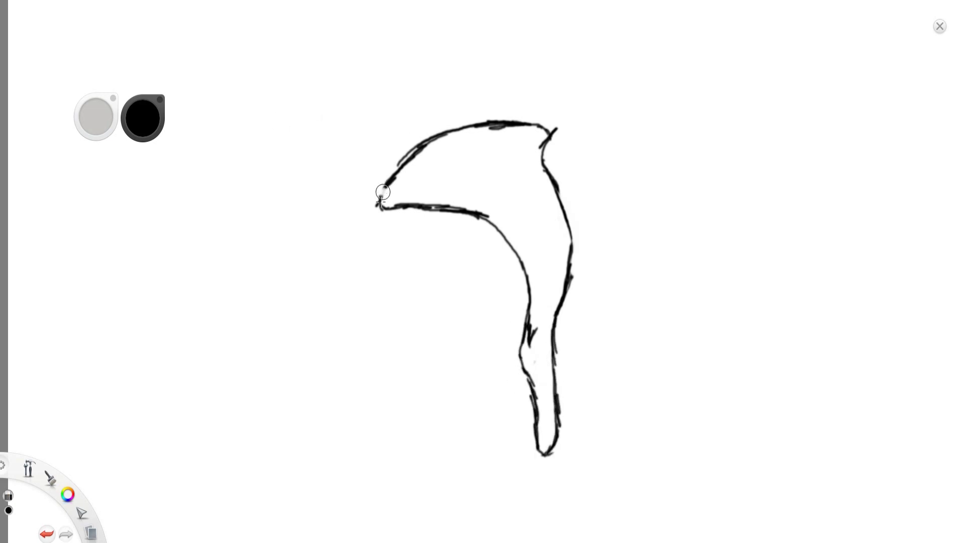
drag(379, 203, 557, 124)
mouse_move(392, 204)
mouse_down()
mouse_move(491, 225)
mouse_move(530, 298)
mouse_move(397, 147)
mouse_move(525, 97)
mouse_up()
mouse_move(465, 108)
mouse_down()
mouse_move(563, 92)
mouse_move(573, 128)
mouse_move(568, 212)
mouse_up()
Step: Erase stray top strokes, extend the left tip, and redraw the top-right contour as one line
key(e)
drag(542, 158, 568, 235)
mouse_move(498, 84)
mouse_down()
mouse_move(520, 96)
mouse_move(452, 113)
mouse_move(530, 94)
mouse_up()
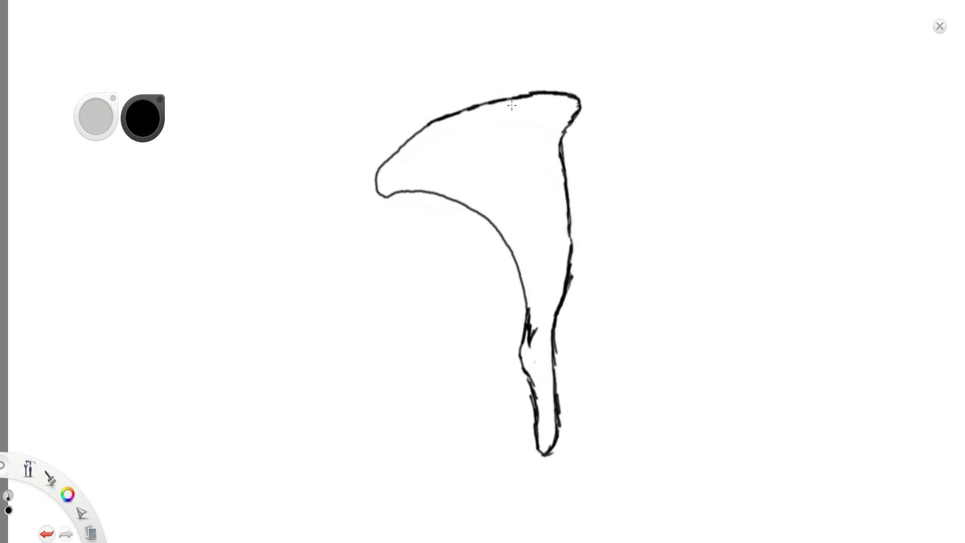
mouse_move(427, 123)
mouse_down()
mouse_move(329, 183)
mouse_move(327, 197)
mouse_move(402, 195)
mouse_move(407, 148)
mouse_up()
drag(534, 347, 534, 301)
mouse_move(548, 157)
mouse_down()
mouse_move(565, 193)
mouse_move(551, 131)
mouse_move(516, 98)
mouse_up()
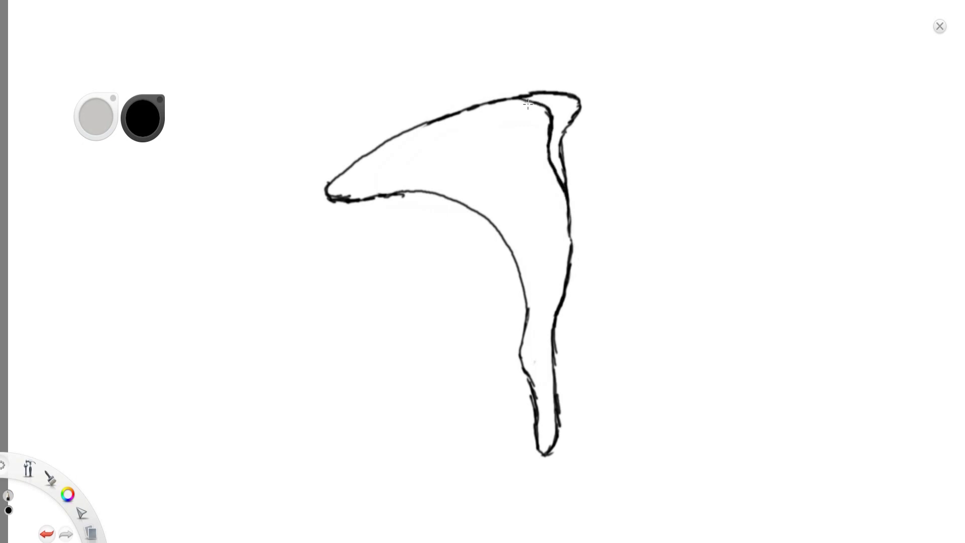
mouse_move(566, 195)
mouse_down()
mouse_move(572, 98)
mouse_move(508, 89)
mouse_up()
Step: Erase jagged handle fragments and redraw the handle's left contour tapering to a point
drag(535, 405, 523, 374)
drag(558, 427, 556, 336)
mouse_move(549, 322)
mouse_down()
mouse_move(481, 340)
mouse_move(525, 331)
mouse_move(543, 454)
mouse_move(554, 327)
mouse_move(560, 415)
mouse_move(551, 436)
mouse_up()
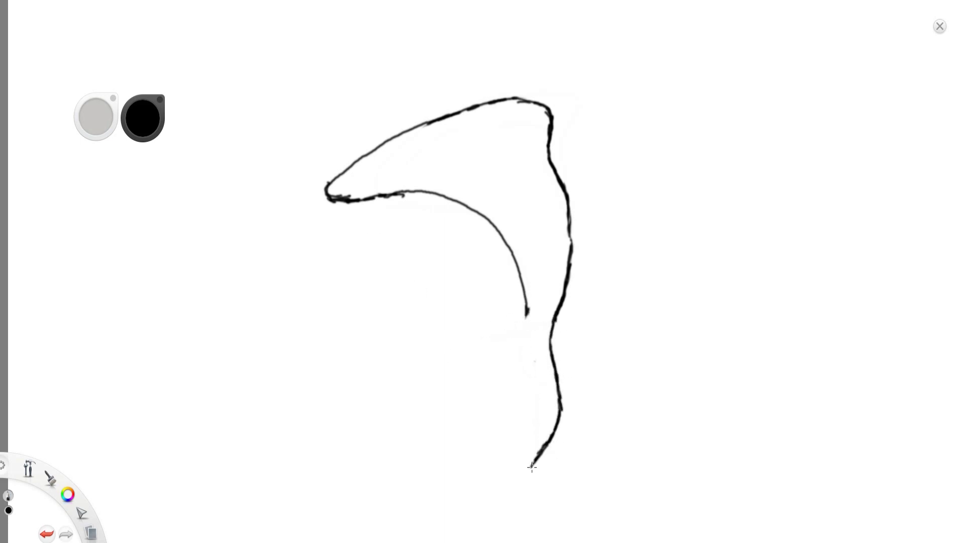
drag(527, 470, 516, 457)
drag(524, 423, 514, 364)
drag(528, 308, 514, 347)
drag(522, 422, 514, 371)
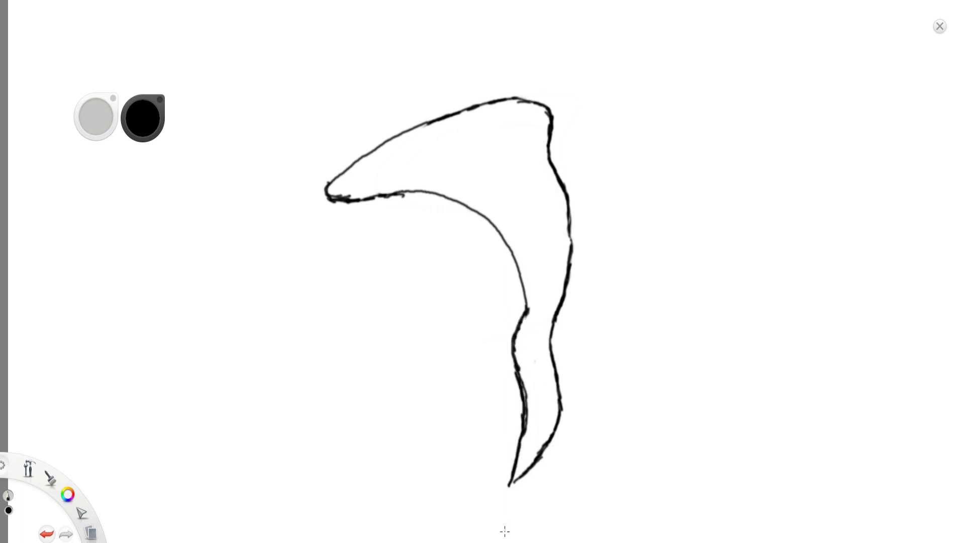
Step: Retrace the upper-left contour from the tip and add a curve right of the blade
drag(333, 186, 406, 129)
drag(335, 179, 427, 115)
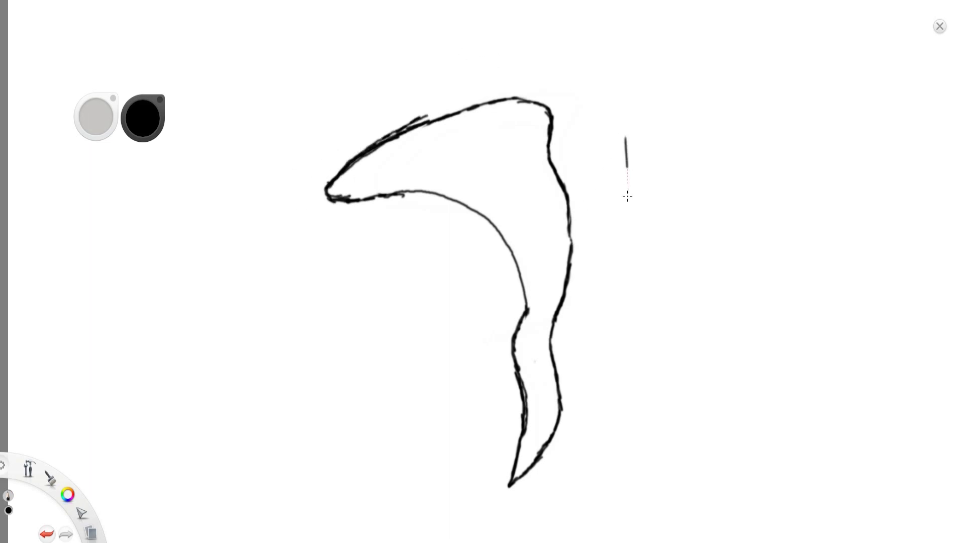
drag(626, 196, 592, 237)
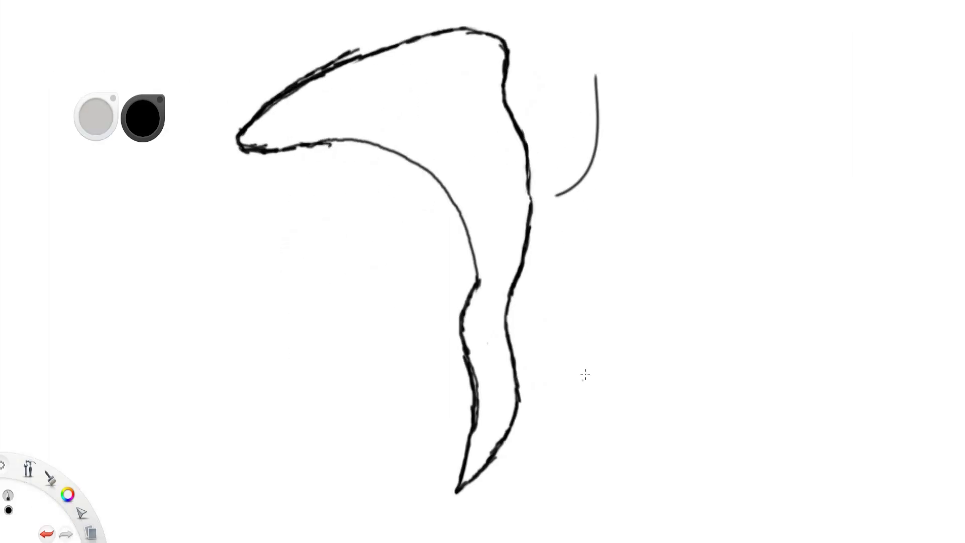
Step: Try several trace strokes over the red contour, undoing each one
key(ctrl+z)
mouse_move(512, 118)
mouse_down()
mouse_move(519, 224)
mouse_move(507, 244)
mouse_up()
key(ctrl+z)
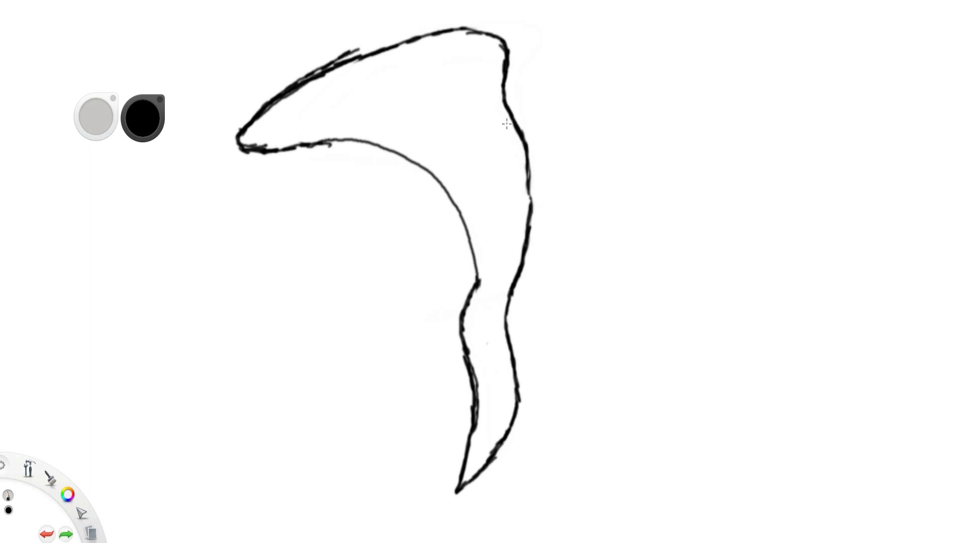
drag(553, 143, 528, 226)
key(ctrl+z)
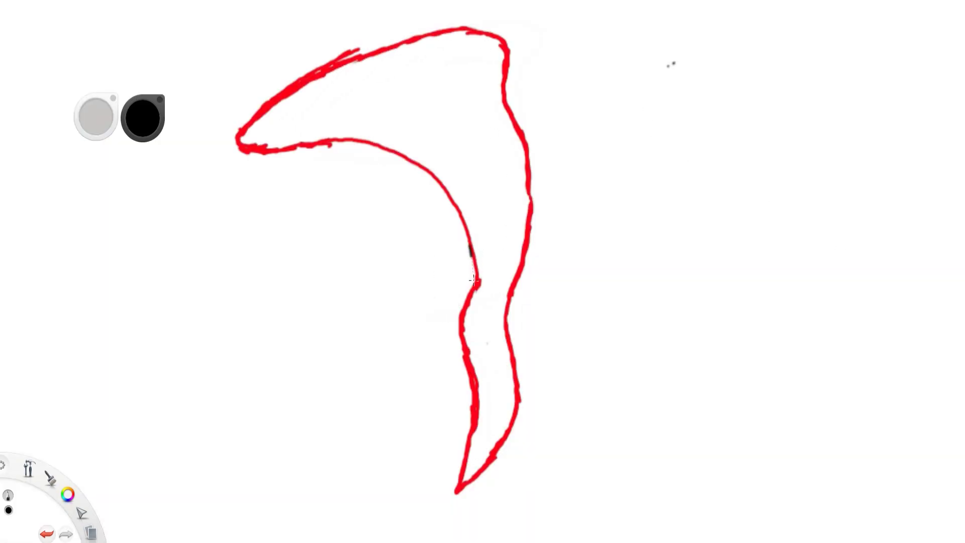
drag(454, 325, 454, 469)
key(ctrl+z)
key(ctrl+z)
Step: Trace smooth dark lines along the right edge, sharp left tip, inner curve and handle
mouse_move(521, 405)
mouse_down()
mouse_move(525, 369)
mouse_move(508, 308)
mouse_move(528, 201)
mouse_move(523, 119)
mouse_move(503, 59)
mouse_move(477, 18)
mouse_move(353, 50)
mouse_up()
drag(303, 72, 256, 109)
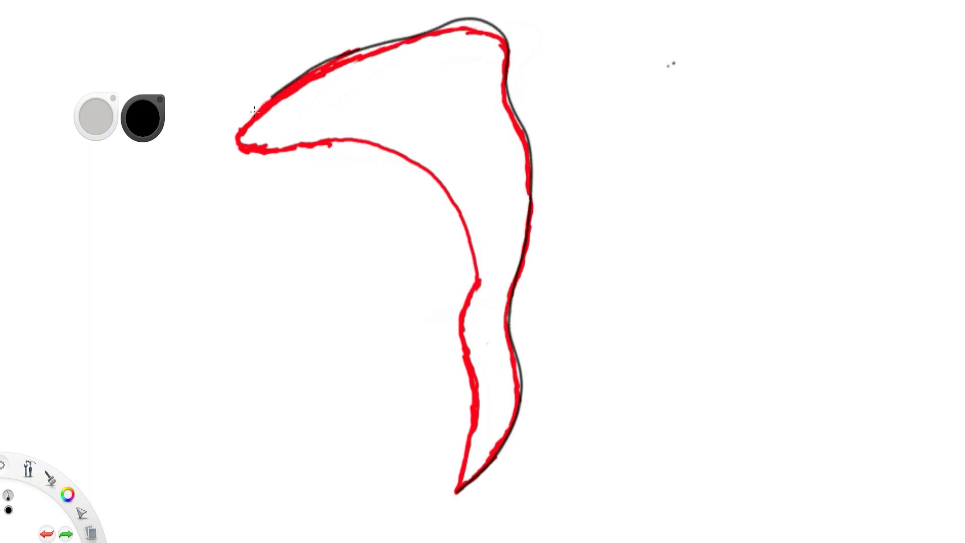
mouse_move(271, 153)
mouse_down()
mouse_move(312, 142)
mouse_move(398, 152)
mouse_move(441, 184)
mouse_up()
drag(467, 228, 479, 293)
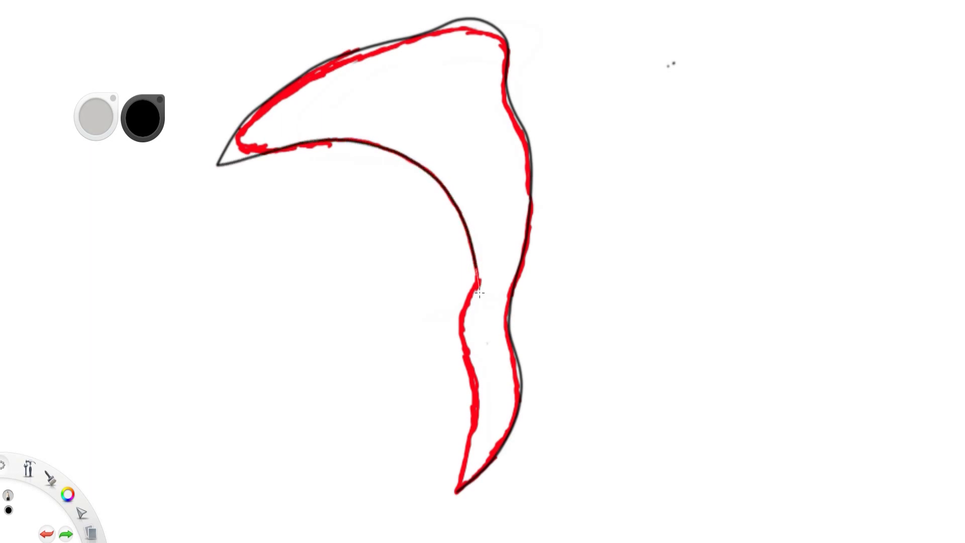
mouse_move(455, 344)
mouse_down()
mouse_move(475, 425)
mouse_move(457, 499)
mouse_up()
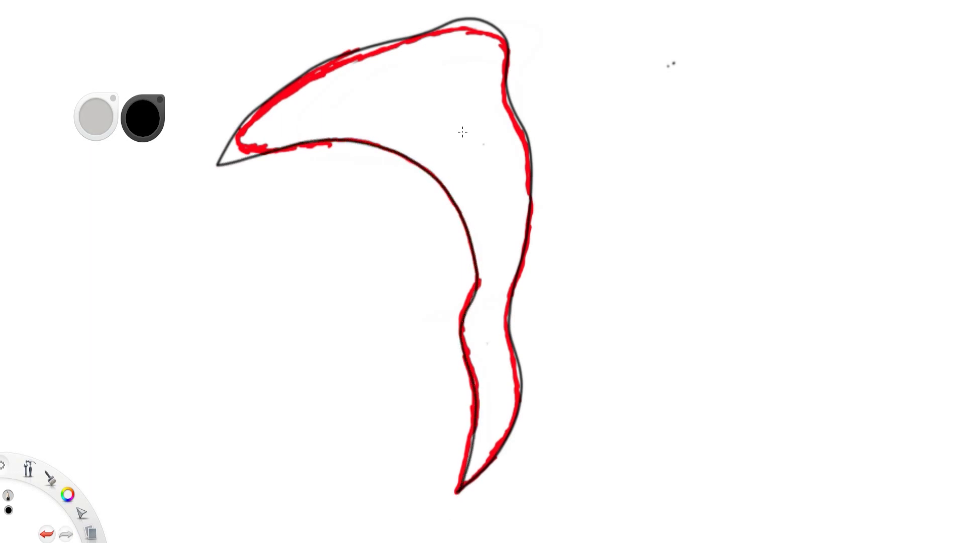
Step: Fill the blade beige and sketch bandage wrap lines across the handle, undoing the lowest ones
click(462, 132)
drag(478, 282, 510, 300)
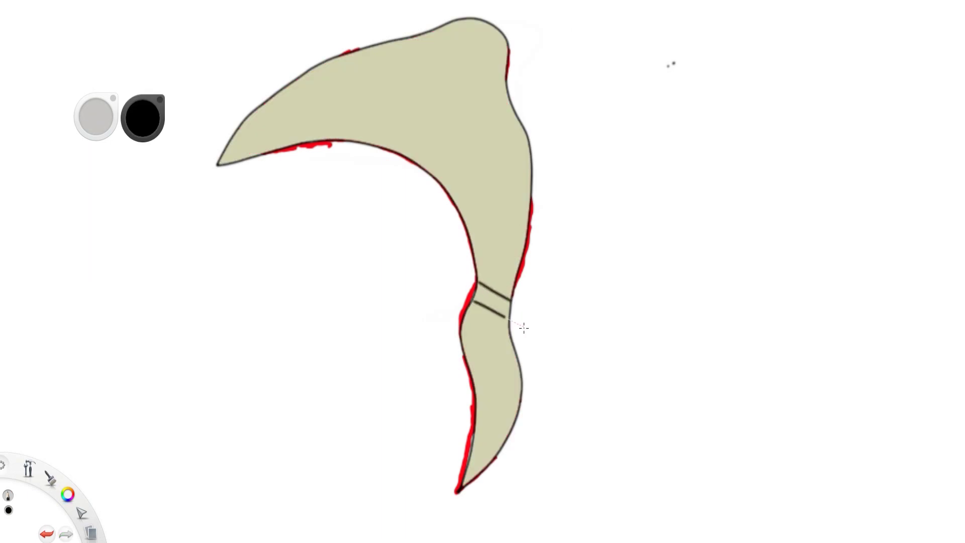
mouse_move(458, 330)
mouse_down()
mouse_move(509, 333)
mouse_move(509, 356)
mouse_move(518, 351)
mouse_up()
key(ctrl+z)
drag(473, 385, 523, 363)
drag(478, 402, 537, 372)
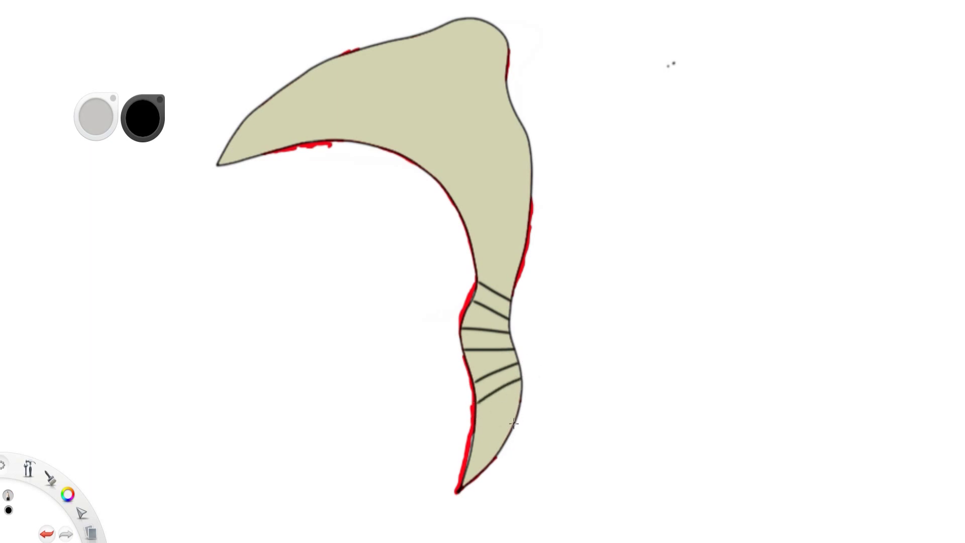
key(ctrl+z)
key(ctrl+z)
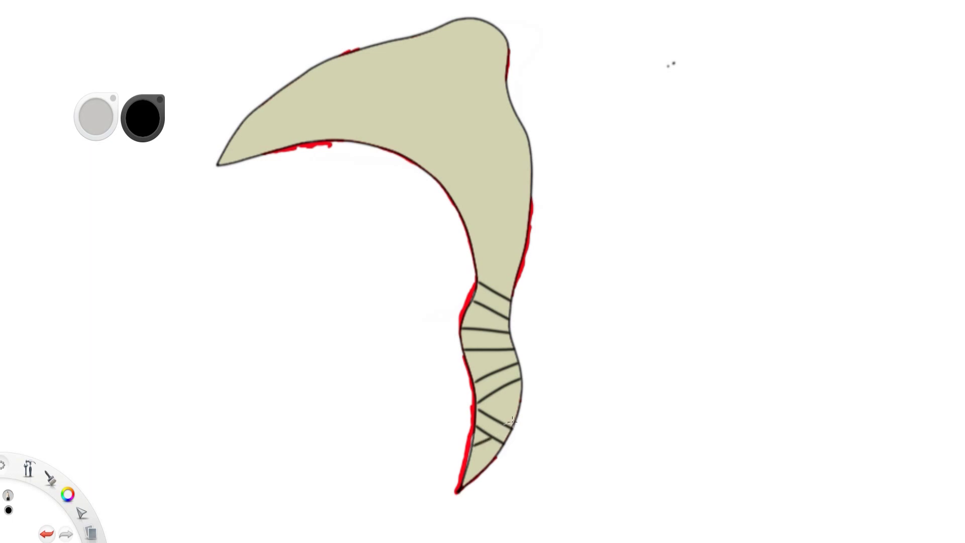
Step: Add diagonal and horizontal bandage strips, pick a brighter red, and turn the ZBrush mesh into a cube
drag(493, 412, 524, 391)
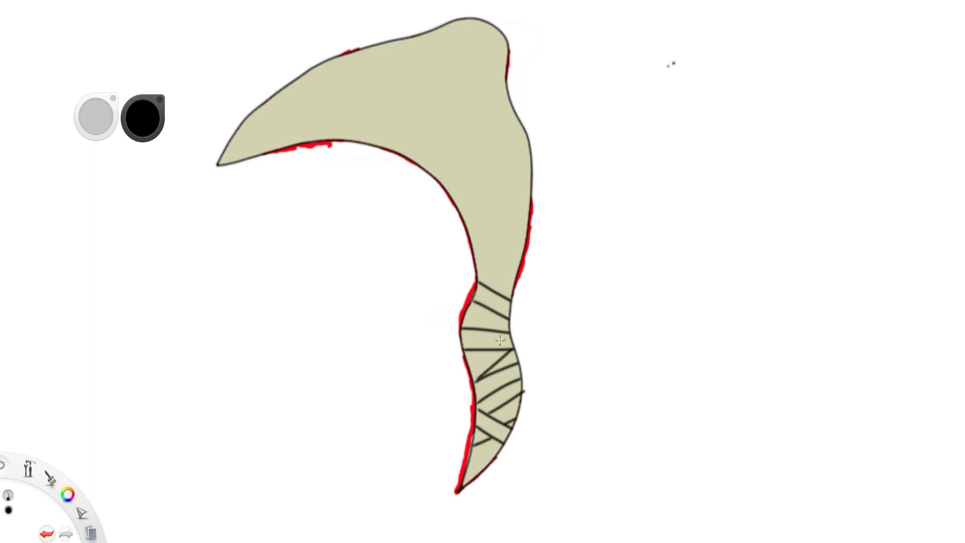
drag(462, 328, 519, 324)
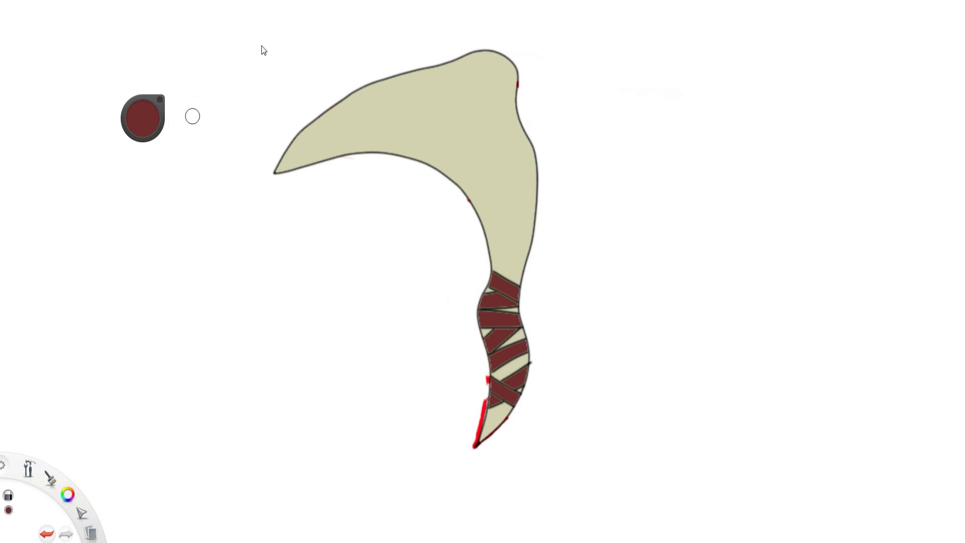
drag(143, 118, 161, 118)
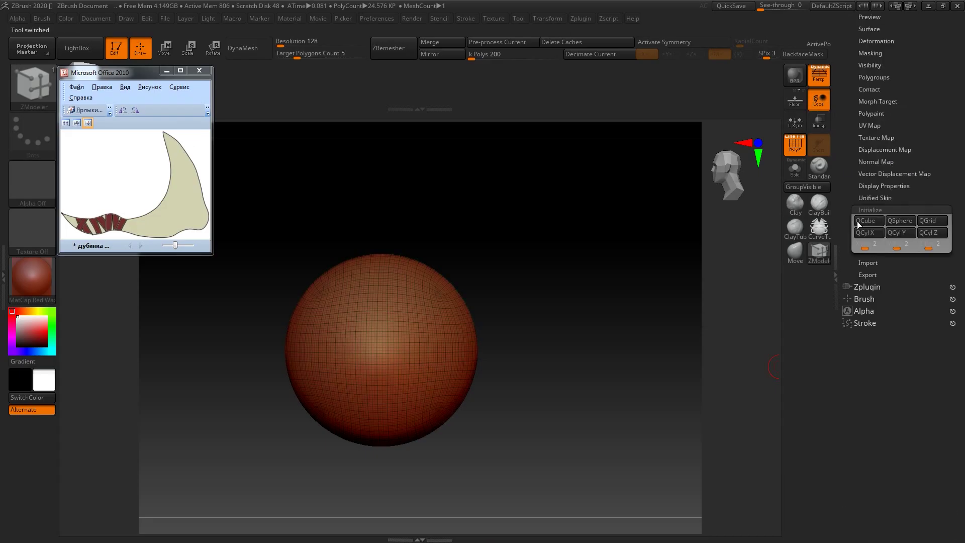
click(859, 225)
Step: Frame the cube and stretch it with Transpose into a long bar
key(x)
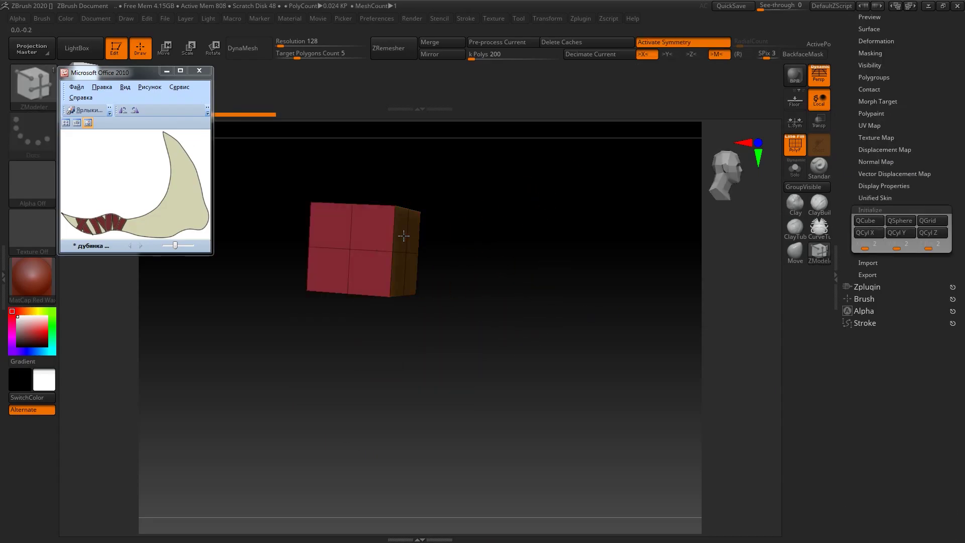
key(w)
mouse_move(508, 292)
mouse_down()
mouse_move(539, 294)
mouse_move(456, 279)
mouse_move(372, 286)
mouse_up()
key(ctrl+z)
key(b)
key(z)
key(m)
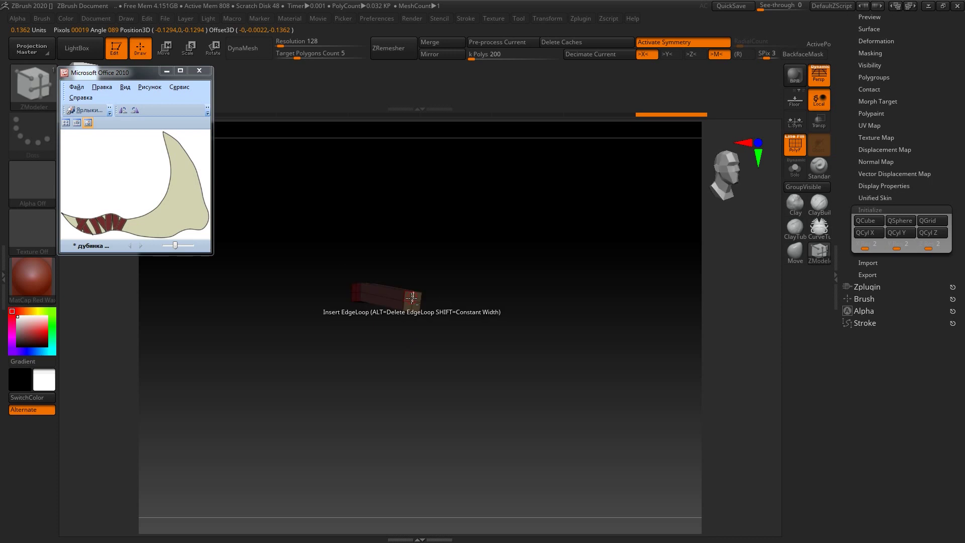
Step: Extend the bar's right end segment and angle it upward
key(w)
click(409, 301)
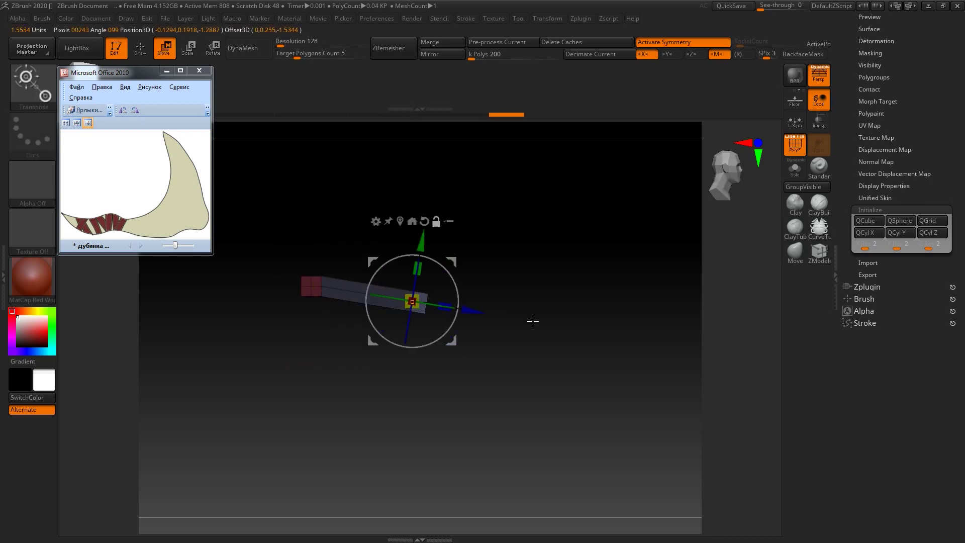
drag(420, 299, 483, 301)
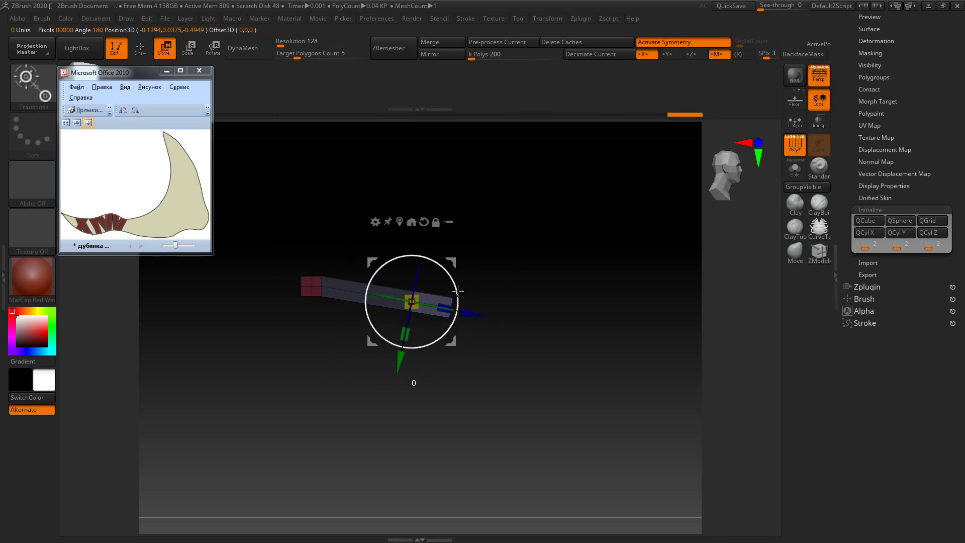
key(q)
drag(517, 291, 452, 312)
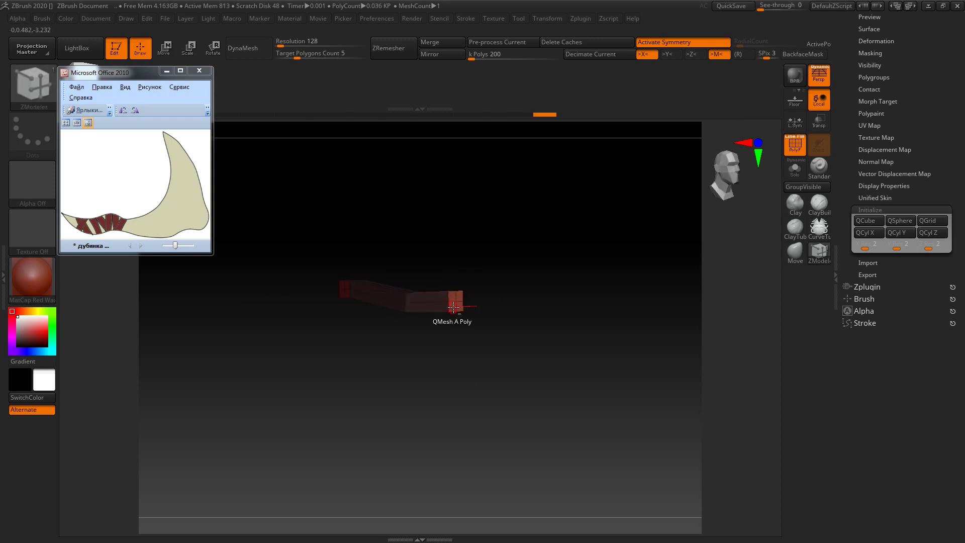
key(ctrl)
key(w)
click(456, 300)
drag(467, 294, 477, 289)
key(q)
Step: Rotate the end segment about 45 degrees, then up to near vertical
drag(578, 377, 483, 295)
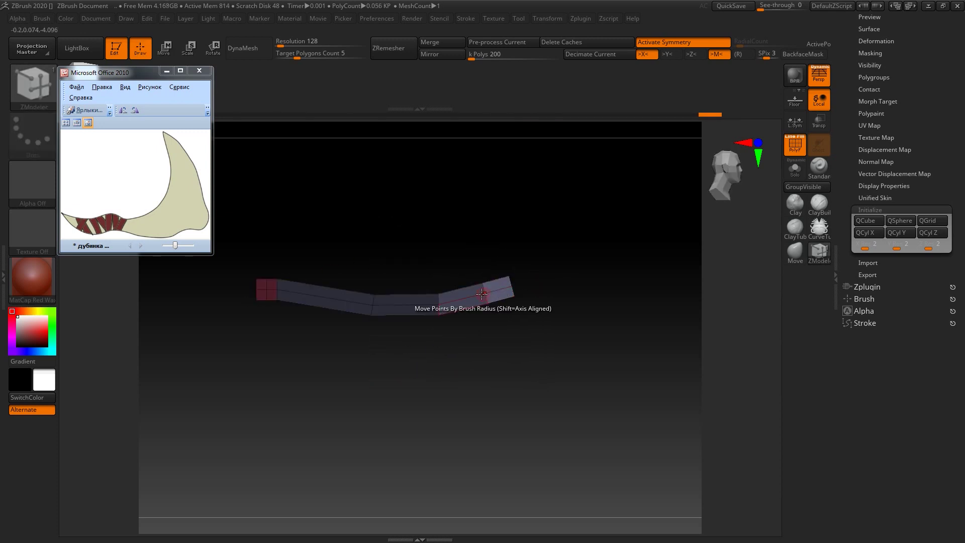
key(w)
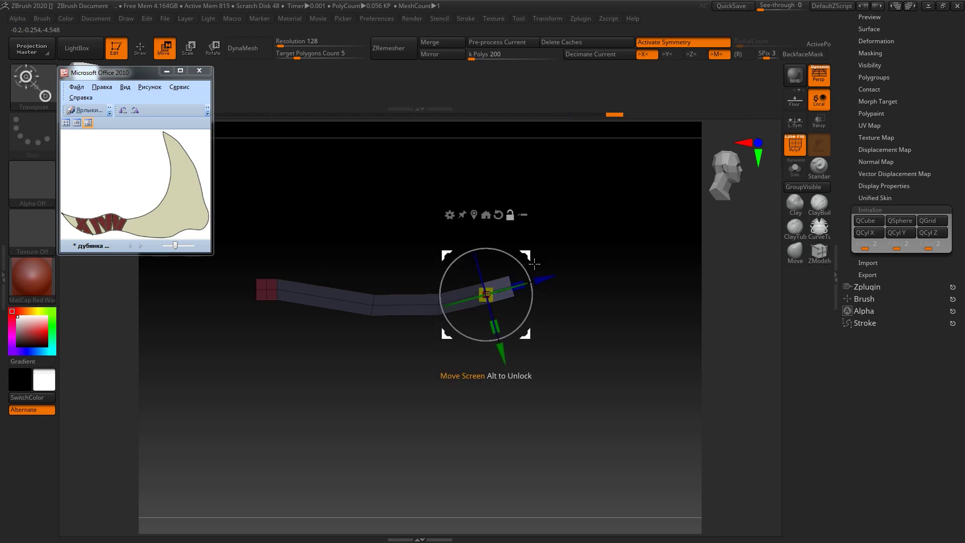
mouse_move(537, 275)
mouse_down()
mouse_move(508, 308)
mouse_move(547, 282)
mouse_move(502, 271)
mouse_move(553, 287)
mouse_move(514, 375)
mouse_move(523, 332)
mouse_up()
key(q)
key(w)
key(q)
mouse_move(594, 278)
mouse_down()
mouse_move(491, 317)
mouse_move(510, 345)
mouse_up()
key(w)
mouse_move(503, 298)
alt+mouse_down()
mouse_move(531, 300)
mouse_move(552, 276)
mouse_move(524, 280)
mouse_move(565, 308)
alt+mouse_up()
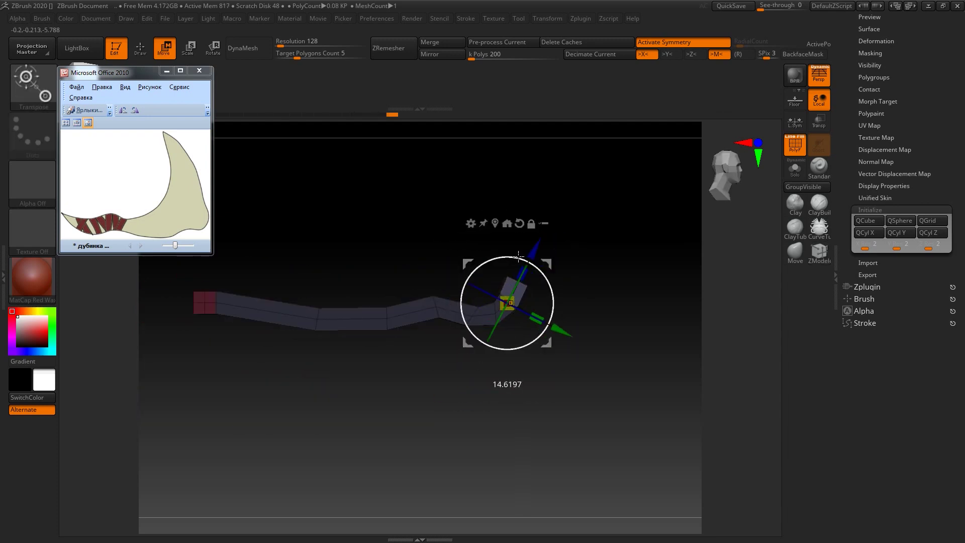
mouse_move(537, 276)
mouse_down()
mouse_move(507, 246)
mouse_move(528, 263)
mouse_move(522, 251)
mouse_move(551, 247)
mouse_move(522, 281)
mouse_move(483, 301)
mouse_move(460, 249)
mouse_up()
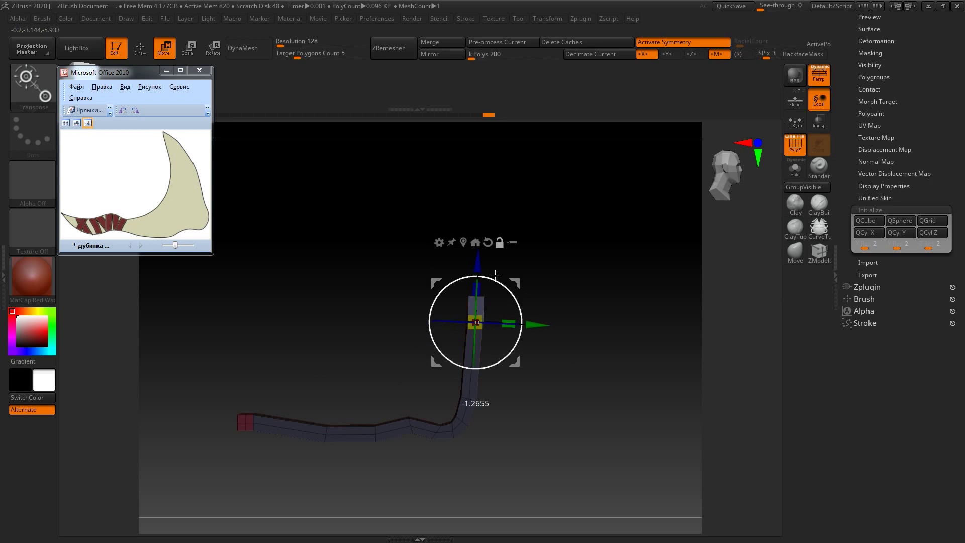
Step: Re-angle the upright end segment and shift the red end cube up-left, then down-left
alt+drag(268, 417, 487, 314)
scroll(487, 314, up, 3)
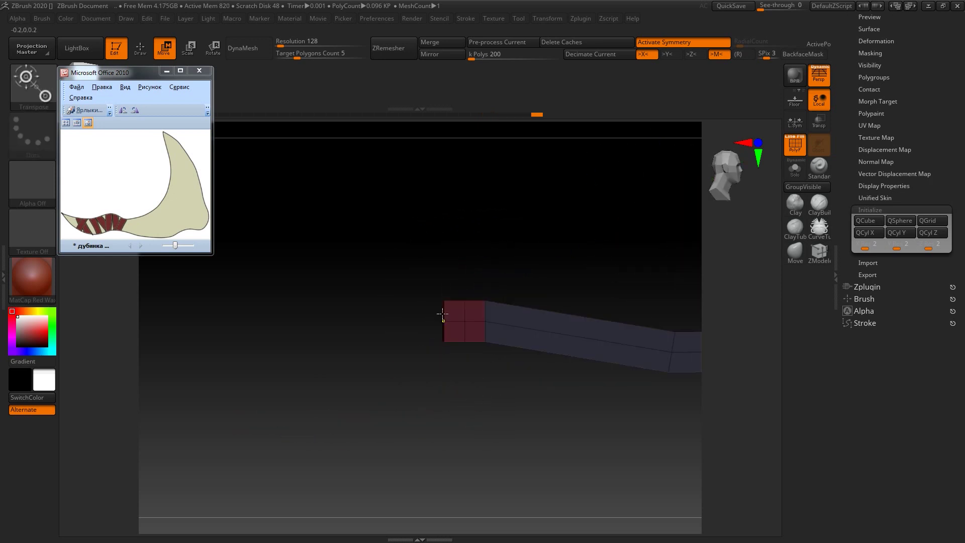
alt+click(462, 321)
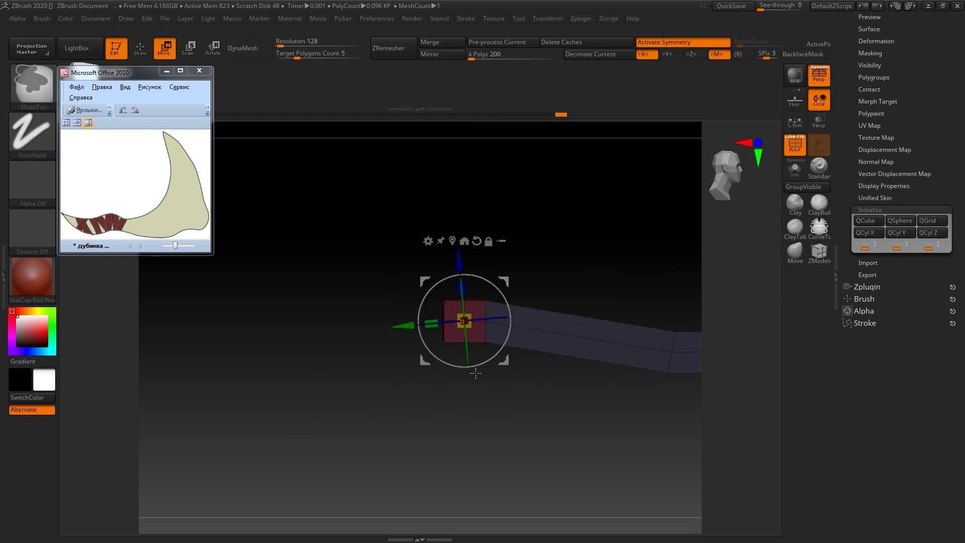
drag(497, 311, 413, 217)
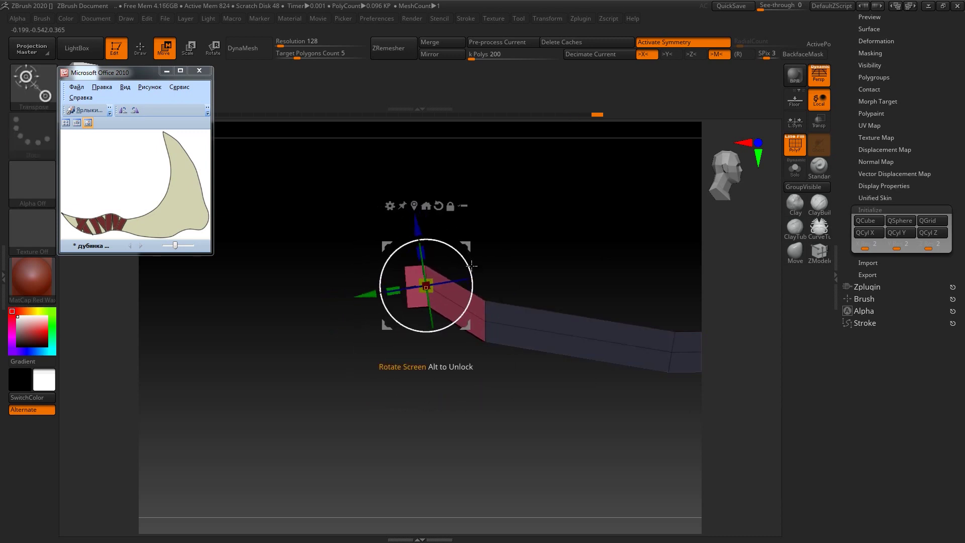
drag(364, 310, 324, 328)
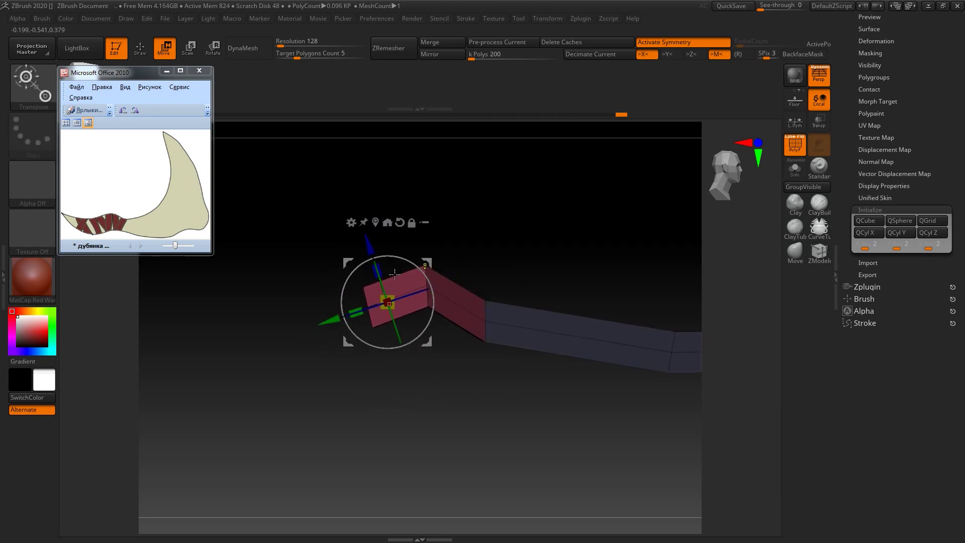
Step: Extrude and reposition two new segments from the strip's left end
ctrl+shift+drag(351, 221, 409, 370)
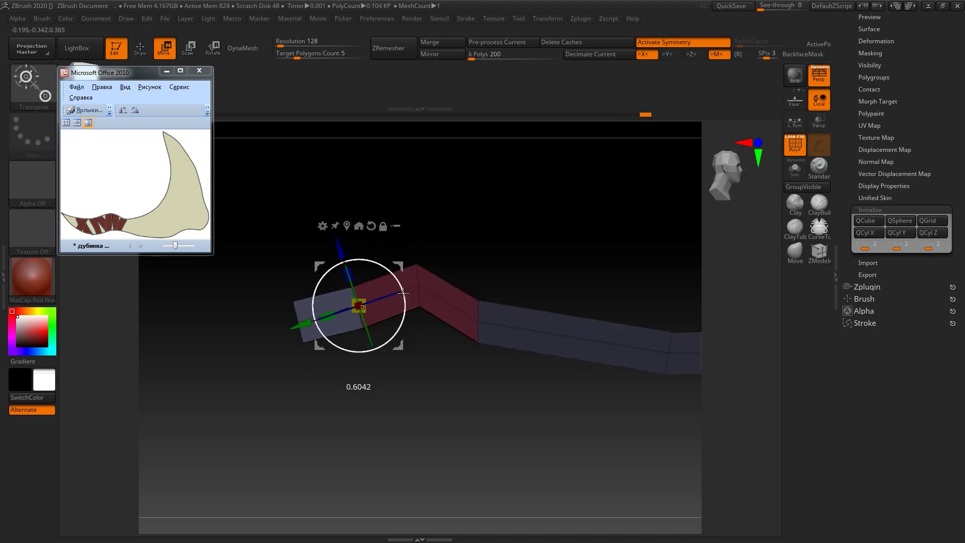
drag(403, 293, 519, 362)
ctrl+shift+drag(521, 305, 398, 347)
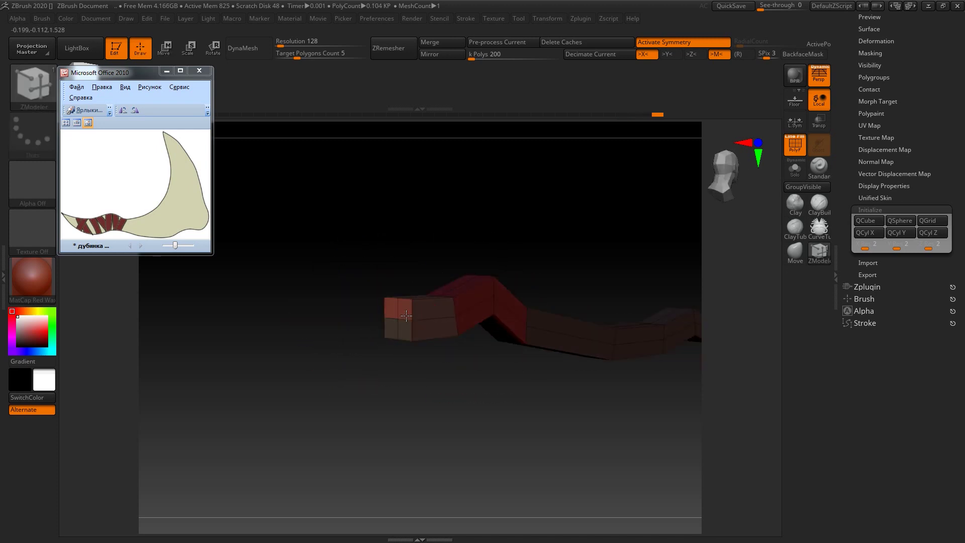
mouse_move(376, 287)
mouse_down()
mouse_move(456, 309)
mouse_move(278, 290)
mouse_move(416, 370)
mouse_move(543, 400)
mouse_move(381, 379)
mouse_move(303, 287)
mouse_move(361, 402)
mouse_up()
key(q)
Step: Extrude new faces along the strip and insert an edge loop across it
mouse_move(361, 238)
mouse_down()
mouse_move(398, 333)
mouse_move(362, 299)
mouse_up()
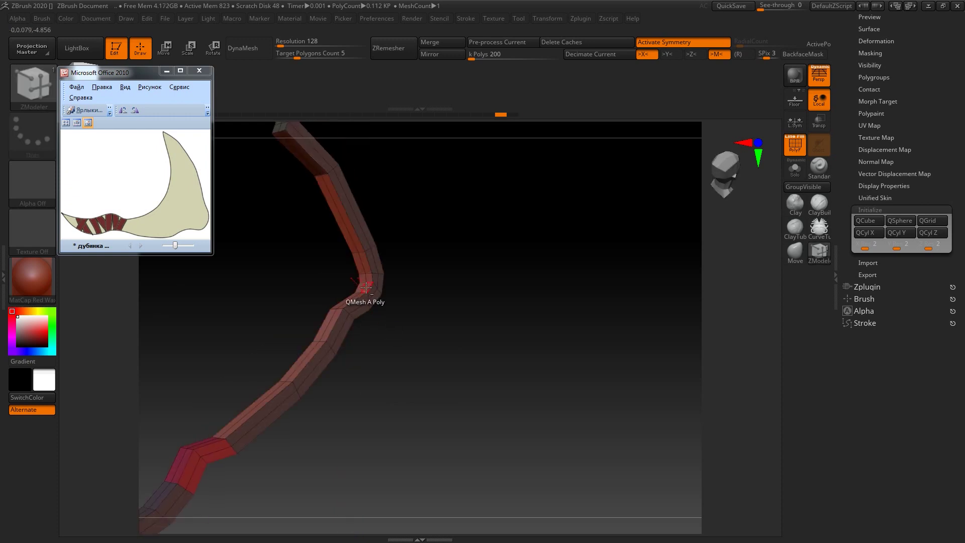
mouse_move(284, 405)
mouse_down()
mouse_move(268, 291)
mouse_move(359, 364)
mouse_move(344, 265)
mouse_up()
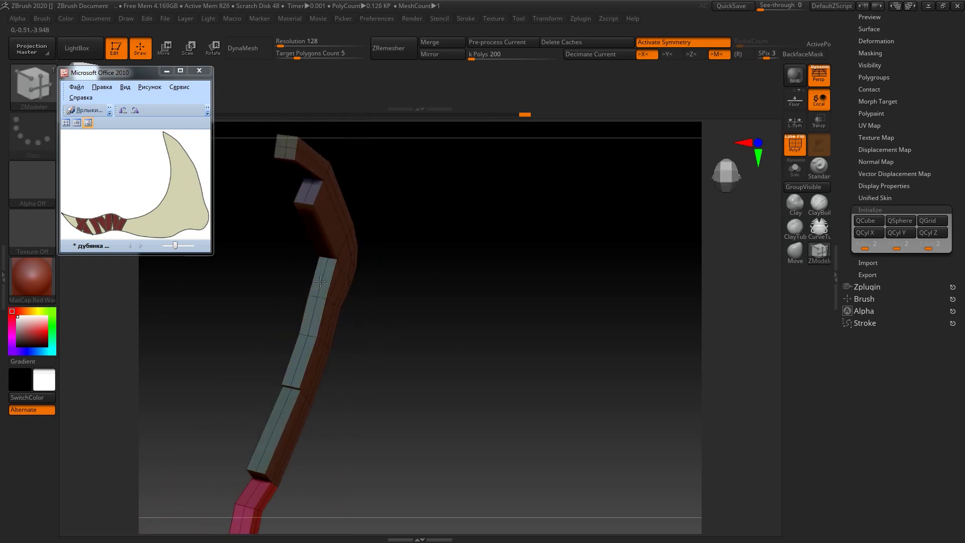
mouse_move(362, 281)
mouse_down()
mouse_move(311, 271)
mouse_move(352, 281)
mouse_up()
key(space)
click(395, 262)
Step: Preview the smoothed mesh, dismiss the subdivision notice, and orbit onto the strip's open gap
drag(375, 451, 529, 233)
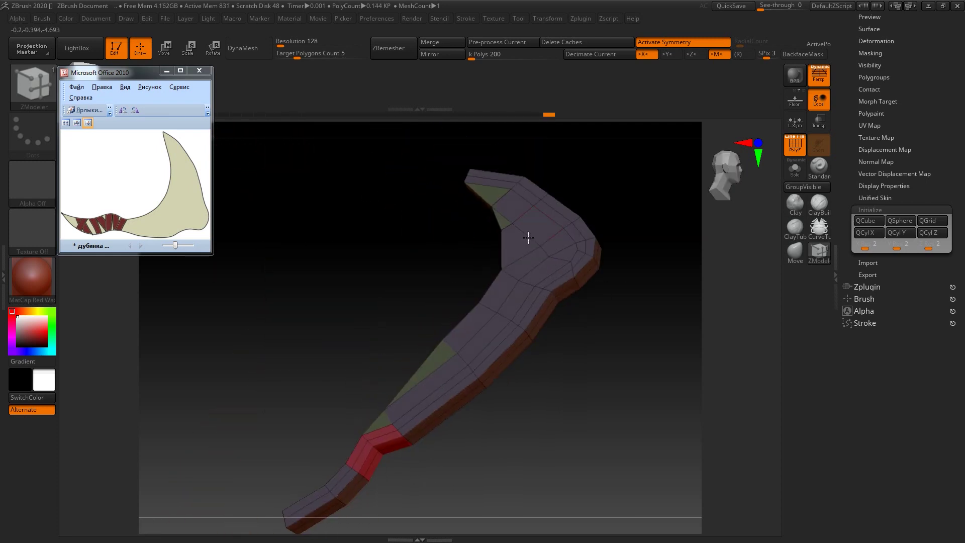
key(d)
click(426, 180)
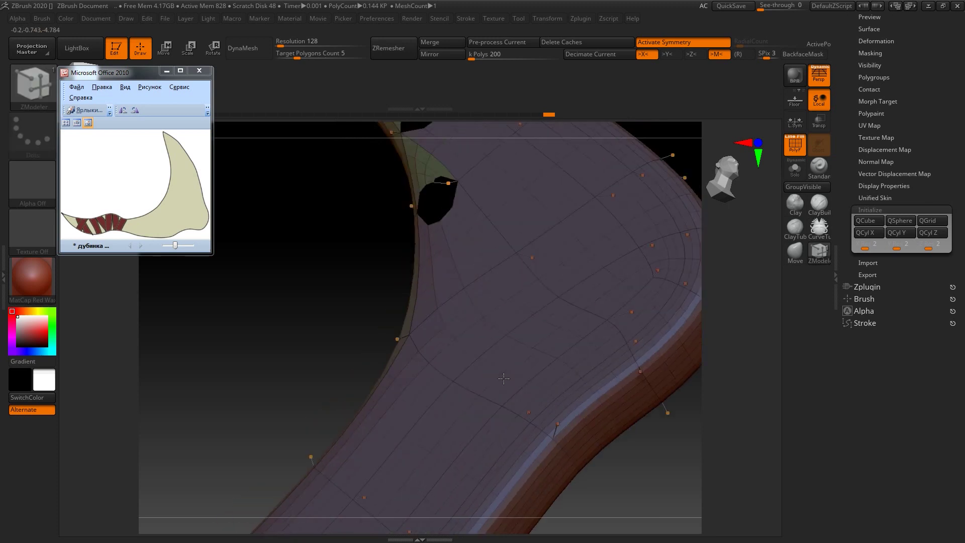
key(space)
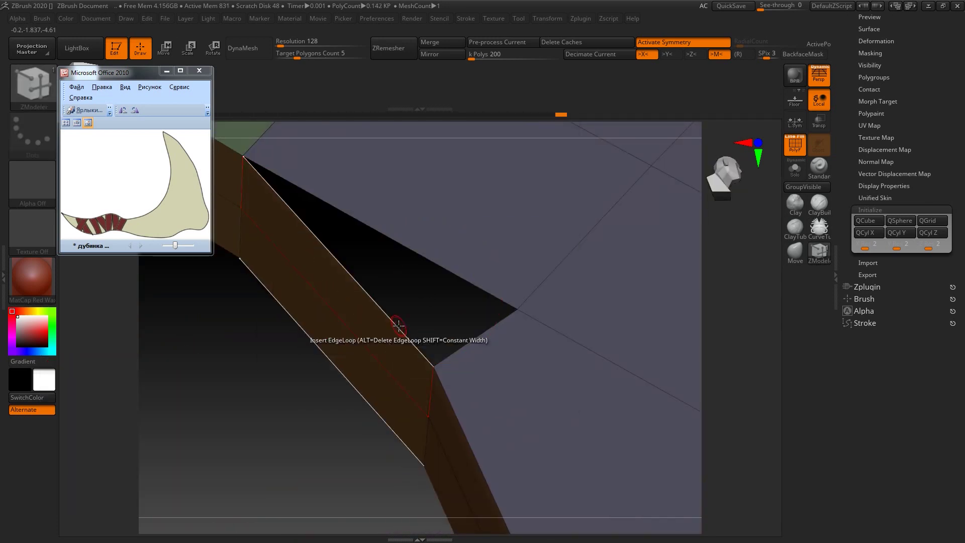
mouse_move(445, 278)
mouse_down()
mouse_move(315, 212)
mouse_move(419, 183)
mouse_move(430, 376)
mouse_up()
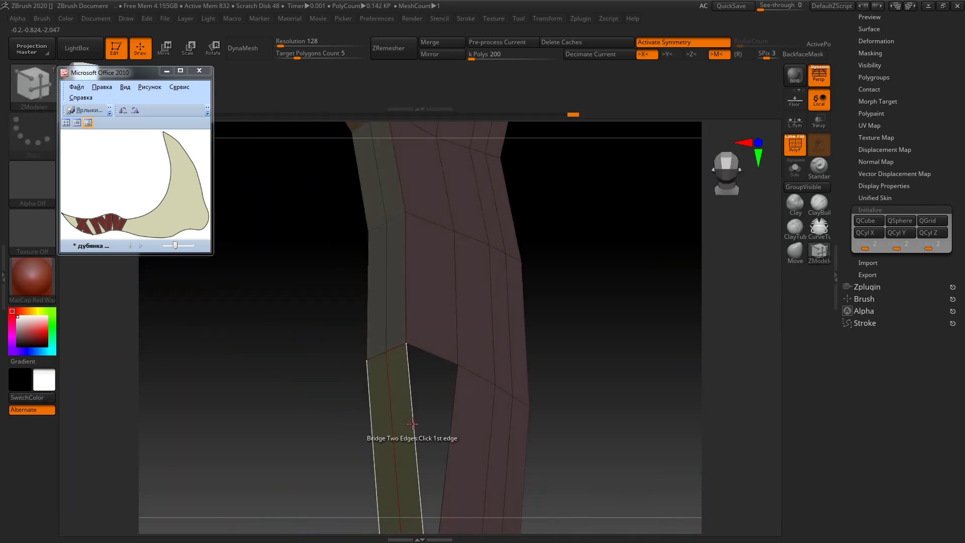
mouse_move(506, 398)
mouse_down()
mouse_move(559, 432)
mouse_move(488, 388)
mouse_move(578, 327)
mouse_move(591, 270)
mouse_move(557, 266)
mouse_up()
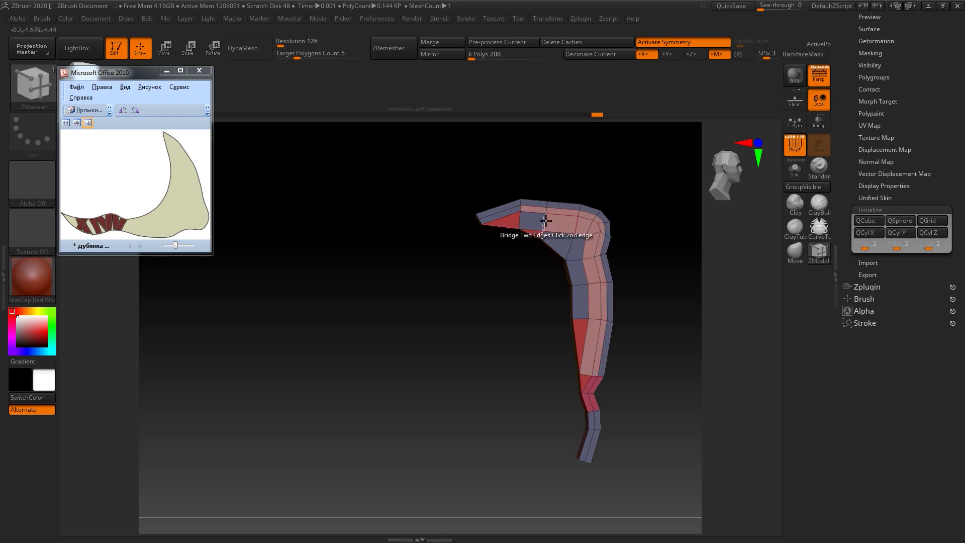
Step: Bridge the first open gap and delete an unwanted polygon at the blade's bent top
click(545, 220)
key(space)
scroll(593, 322, up, 3)
drag(589, 410, 411, 243)
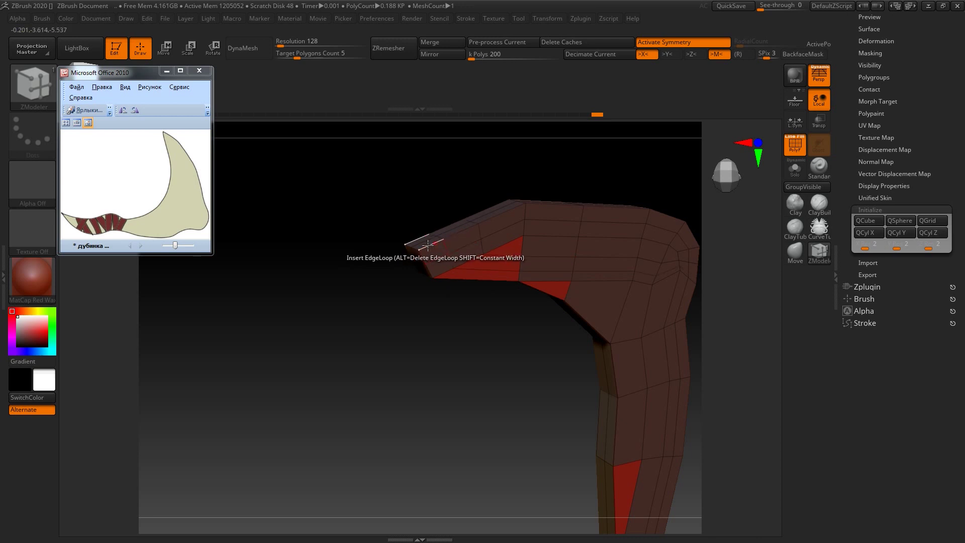
click(431, 253)
mouse_move(431, 253)
mouse_down()
mouse_move(438, 283)
mouse_move(567, 338)
mouse_move(667, 280)
mouse_up()
key(space)
click(339, 295)
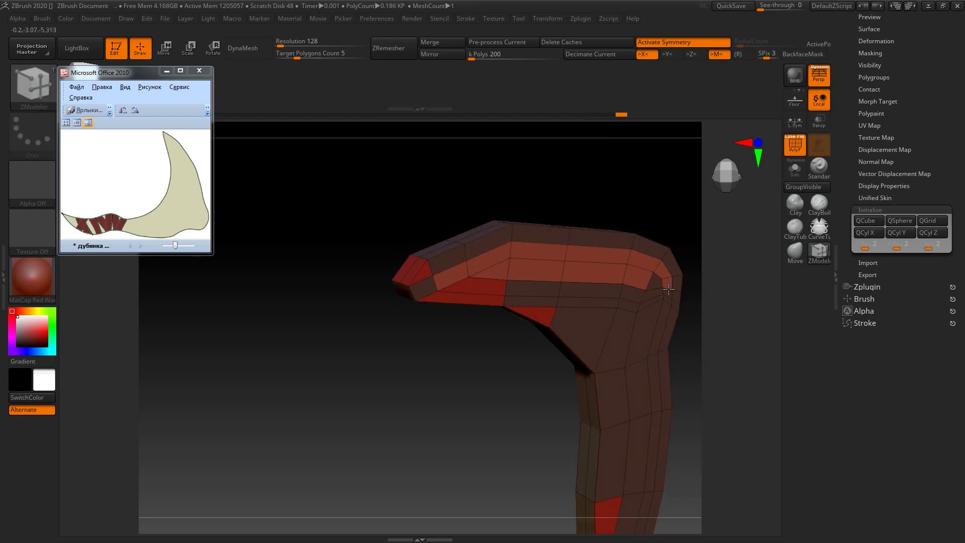
Step: Bridge a gap on the lower section, then delete the middle polygon strip and a polygon near the bend
drag(555, 286, 518, 330)
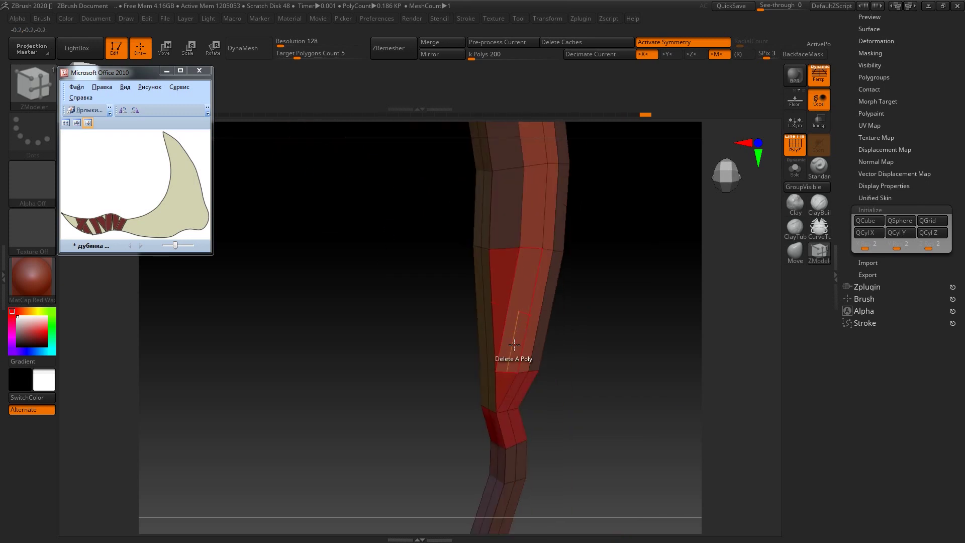
ctrl+shift+click(582, 269)
mouse_move(581, 269)
mouse_down()
mouse_move(547, 245)
mouse_move(517, 293)
mouse_up()
key(space)
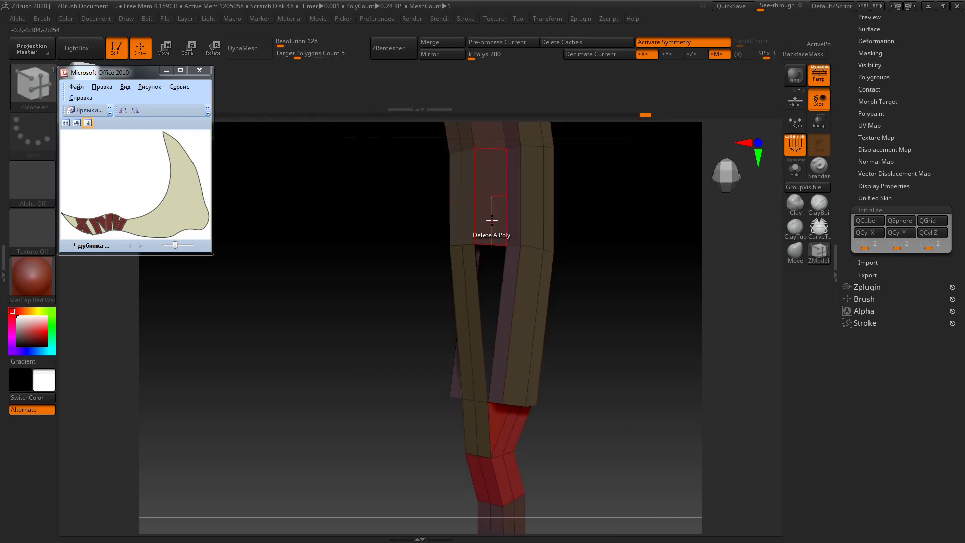
click(513, 221)
mouse_move(516, 300)
mouse_down()
mouse_move(495, 427)
mouse_move(496, 371)
mouse_up()
click(495, 427)
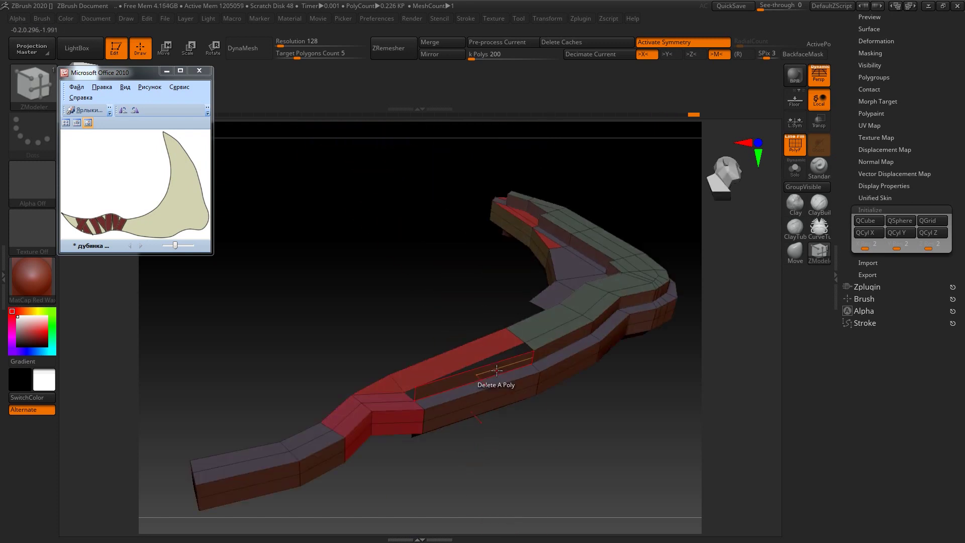
Step: Bridge the hole at the bend and delete the slit polygon and its neighbour
click(457, 397)
mouse_move(538, 389)
mouse_down()
mouse_move(442, 308)
mouse_move(461, 307)
mouse_up()
click(461, 308)
click(516, 285)
click(438, 282)
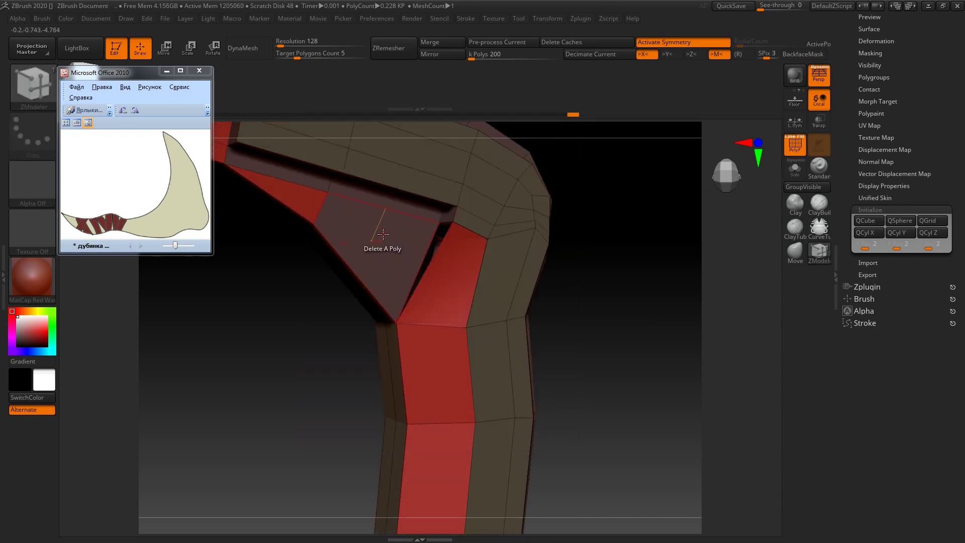
click(383, 222)
Step: Partly bridge the opened hole and delete the remaining polygons beside the slit
mouse_move(424, 232)
mouse_down()
mouse_move(422, 190)
mouse_move(342, 179)
mouse_move(451, 279)
mouse_move(459, 246)
mouse_move(508, 252)
mouse_move(392, 327)
mouse_up()
click(443, 201)
click(302, 191)
click(429, 282)
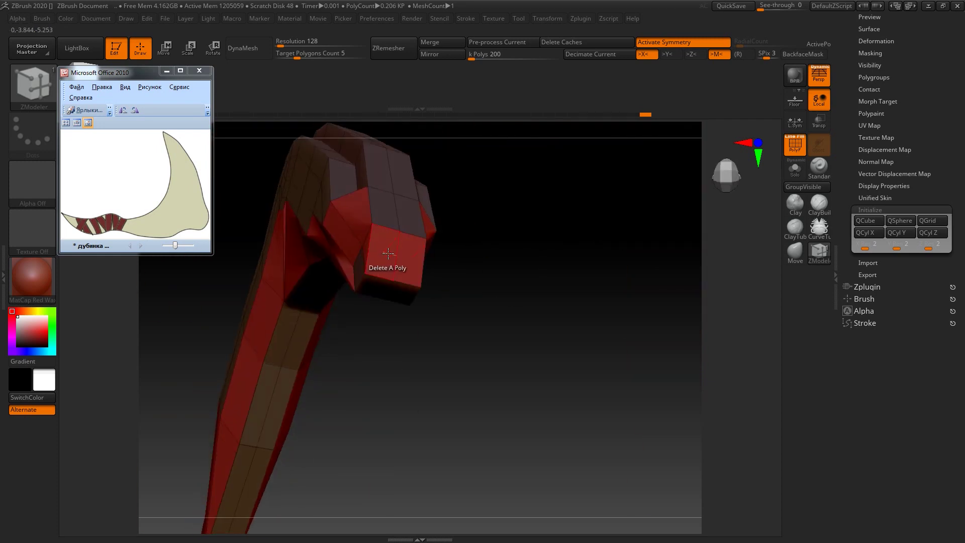
Step: Delete and rebridge more polygons near the blade's end and along its bend
click(387, 252)
drag(387, 253, 463, 330)
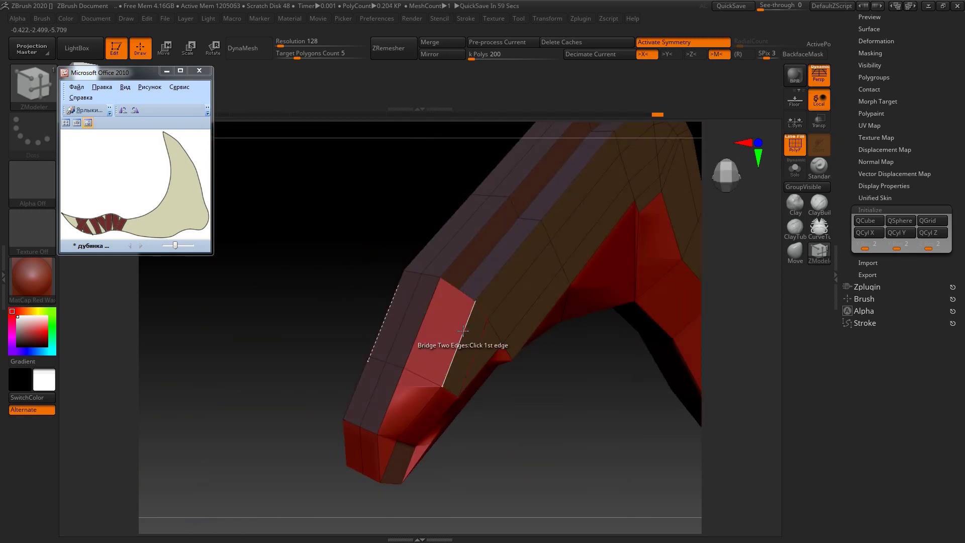
drag(463, 331, 373, 357)
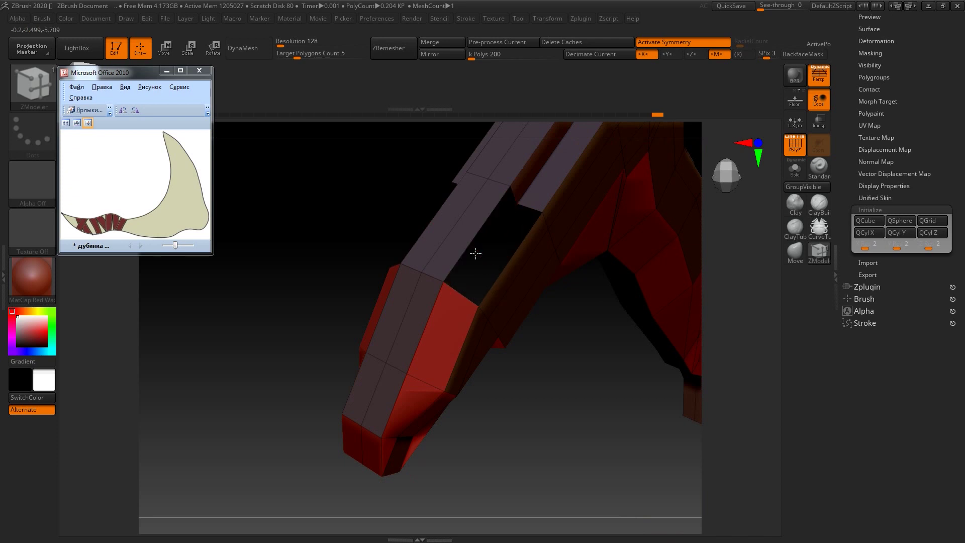
mouse_move(372, 357)
mouse_down()
mouse_move(512, 250)
mouse_move(554, 244)
mouse_move(450, 314)
mouse_up()
click(415, 308)
mouse_move(519, 269)
mouse_down()
mouse_move(518, 333)
mouse_move(560, 316)
mouse_move(347, 138)
mouse_up()
Step: Check the mesh with the Dynamic Subdiv preview, then orbit to a side view
key(d)
mouse_move(331, 206)
mouse_down()
mouse_move(505, 379)
mouse_move(409, 344)
mouse_move(382, 227)
mouse_move(389, 265)
mouse_move(411, 143)
mouse_move(457, 251)
mouse_move(437, 271)
mouse_move(370, 202)
mouse_up()
key(shift+d)
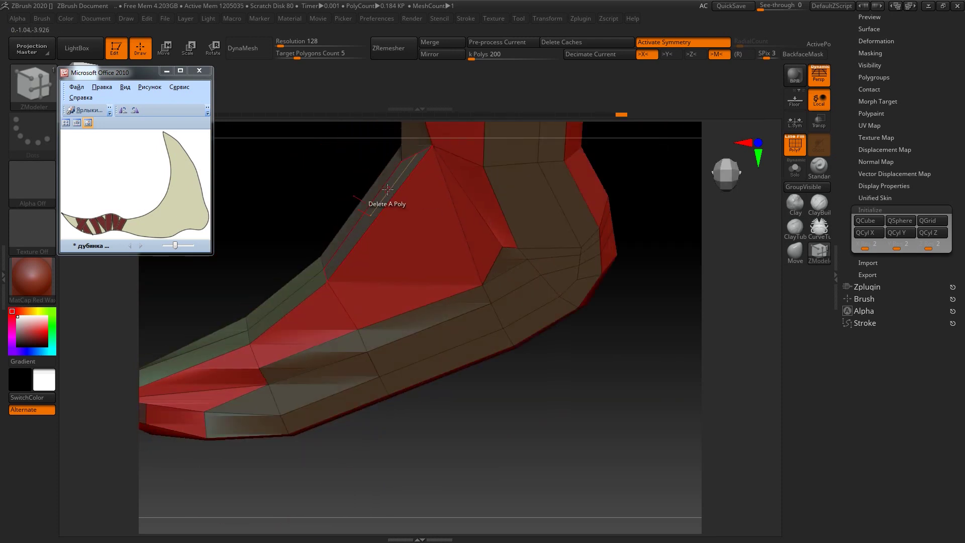
mouse_move(233, 333)
mouse_down()
mouse_move(302, 347)
mouse_move(625, 314)
mouse_up()
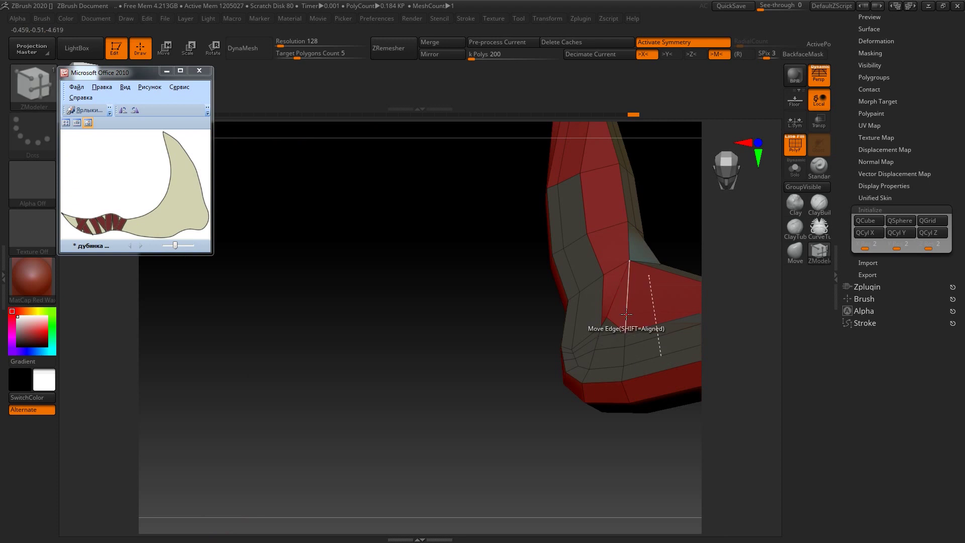
drag(573, 274, 619, 349)
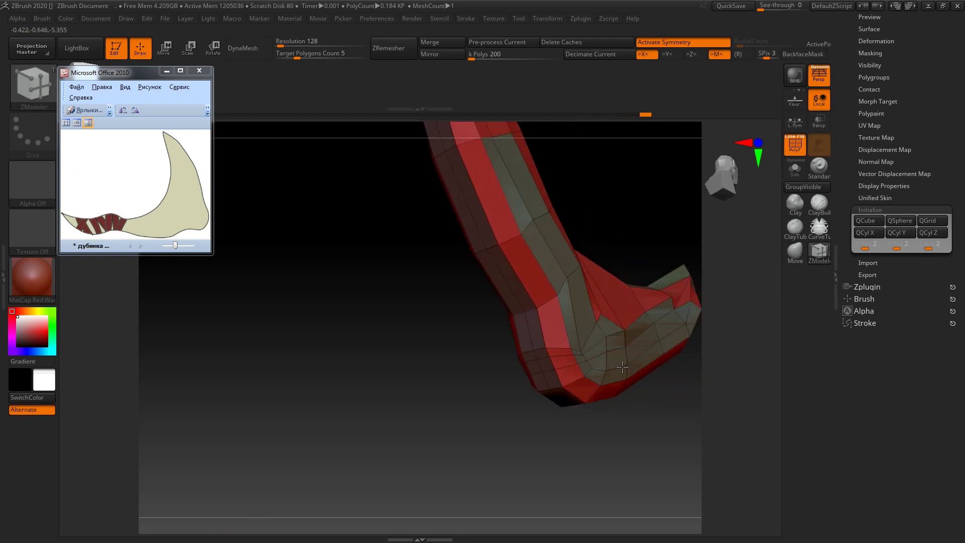
mouse_move(656, 311)
mouse_down()
mouse_move(508, 291)
mouse_move(541, 310)
mouse_move(482, 327)
mouse_move(498, 316)
mouse_move(524, 360)
mouse_up()
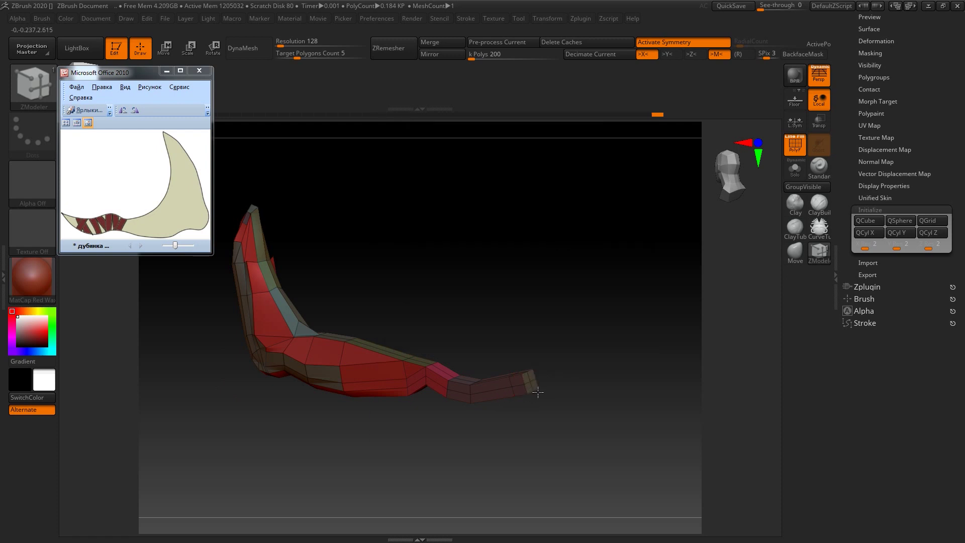
Step: Mask everything except the blade tip and move the tip into place with Transpose
ctrl+right_drag(538, 392, 533, 408)
ctrl+click(600, 339)
key(w)
mouse_move(559, 375)
mouse_down()
mouse_move(581, 368)
mouse_move(536, 316)
mouse_up()
key(q)
Step: Bridge edges on the mesh and check the result with the smooth subdivision preview
key(space)
mouse_move(459, 207)
mouse_down()
mouse_move(551, 387)
mouse_move(482, 392)
mouse_move(563, 387)
mouse_move(467, 272)
mouse_up()
key(space)
click(432, 272)
mouse_move(522, 314)
mouse_down()
mouse_move(438, 300)
mouse_move(478, 351)
mouse_move(551, 316)
mouse_move(487, 403)
mouse_move(388, 423)
mouse_move(379, 350)
mouse_up()
key(d)
key(shift+d)
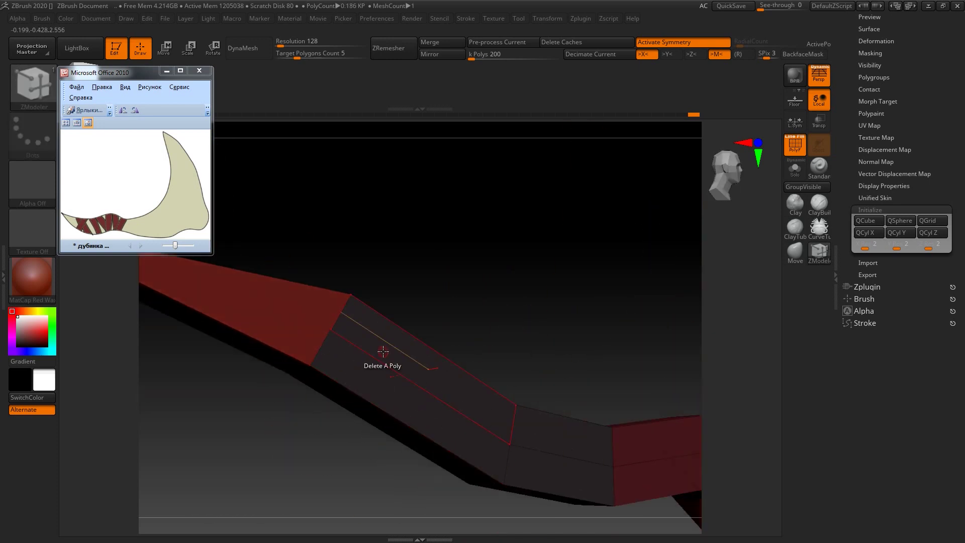
Step: Insert an edge loop across the red polygon and delete a red polygon
key(space)
click(322, 318)
click(256, 304)
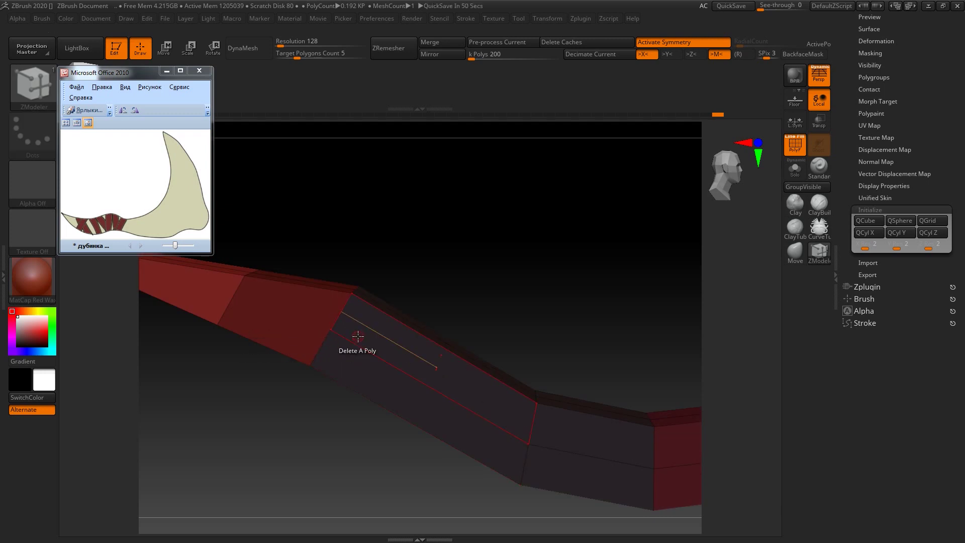
click(296, 315)
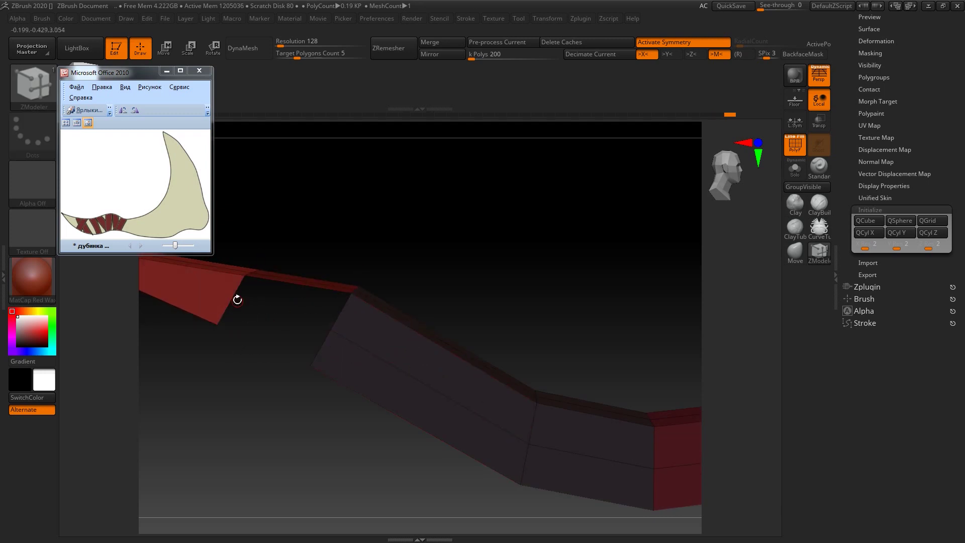
Step: Bridge the resulting gap and inspect it with the smooth subdivision preview
key(space)
click(284, 254)
click(323, 346)
key(d)
mouse_move(392, 271)
mouse_down()
mouse_move(398, 366)
mouse_move(481, 368)
mouse_move(415, 345)
mouse_move(405, 279)
mouse_up()
key(shift+d)
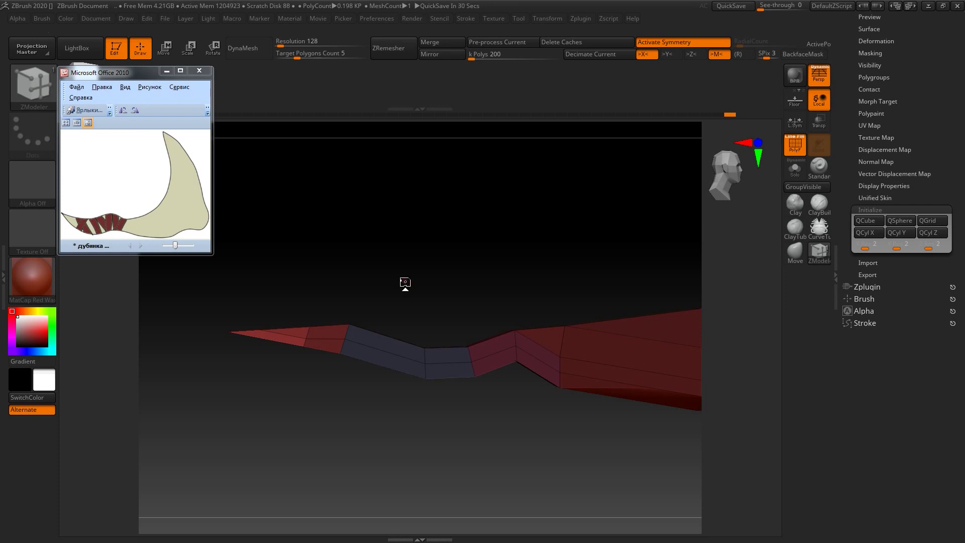
Step: Extrude the grey top faces with QMesh, then undo the extrusion
mouse_move(404, 282)
mouse_down()
mouse_move(396, 321)
mouse_move(405, 338)
mouse_up()
key(space)
click(405, 338)
drag(493, 362, 443, 347)
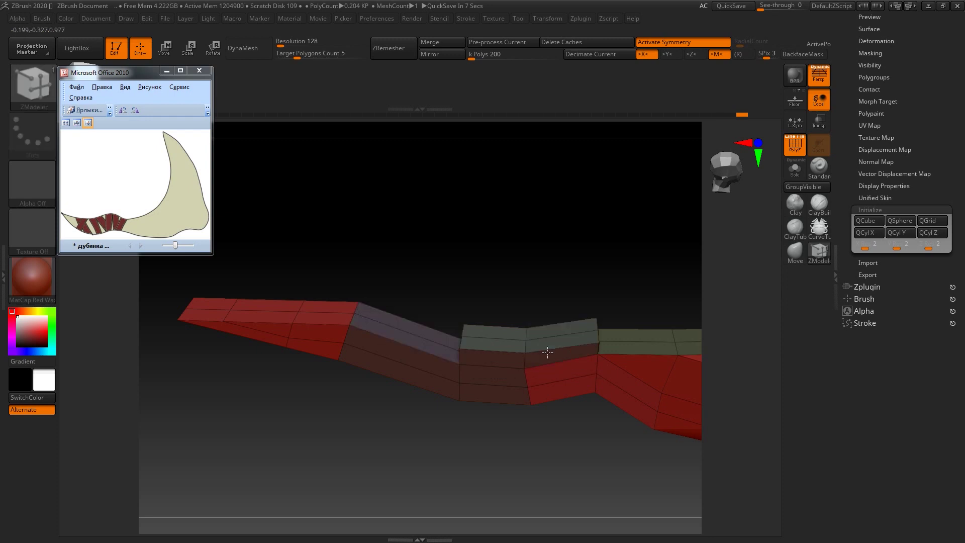
key(ctrl+z)
key(space)
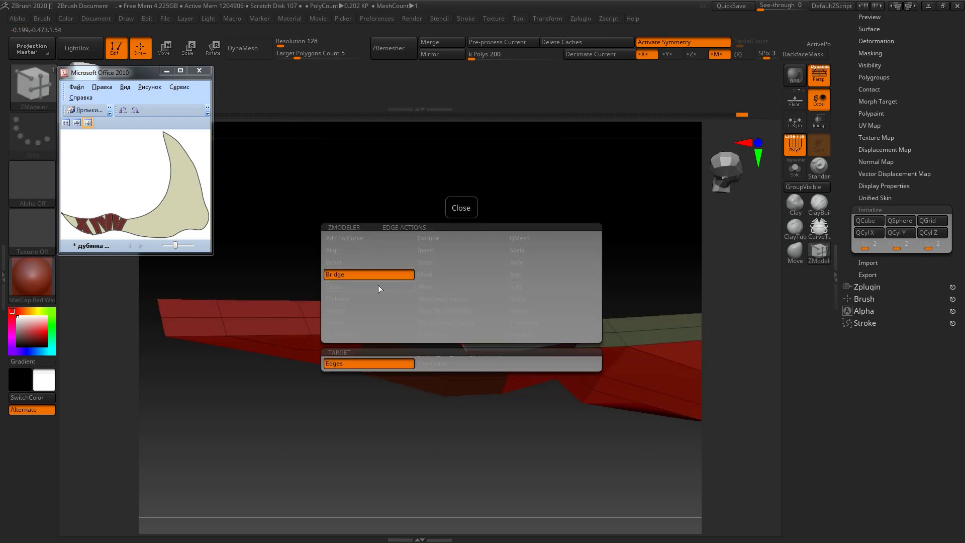
Step: Close the open hole in the mesh and delete another polygon to open a new hole
click(377, 284)
click(416, 323)
key(space)
drag(517, 300, 553, 281)
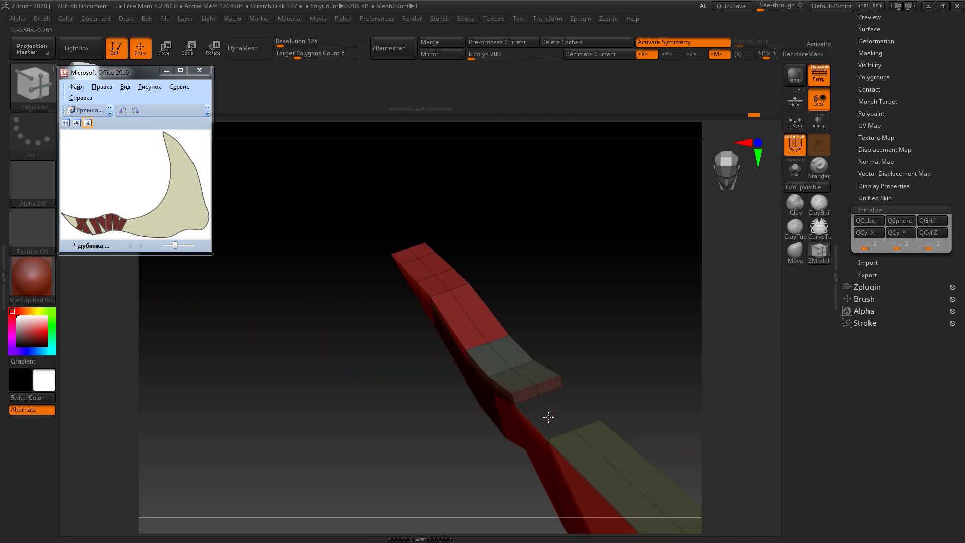
click(548, 387)
drag(603, 252, 559, 429)
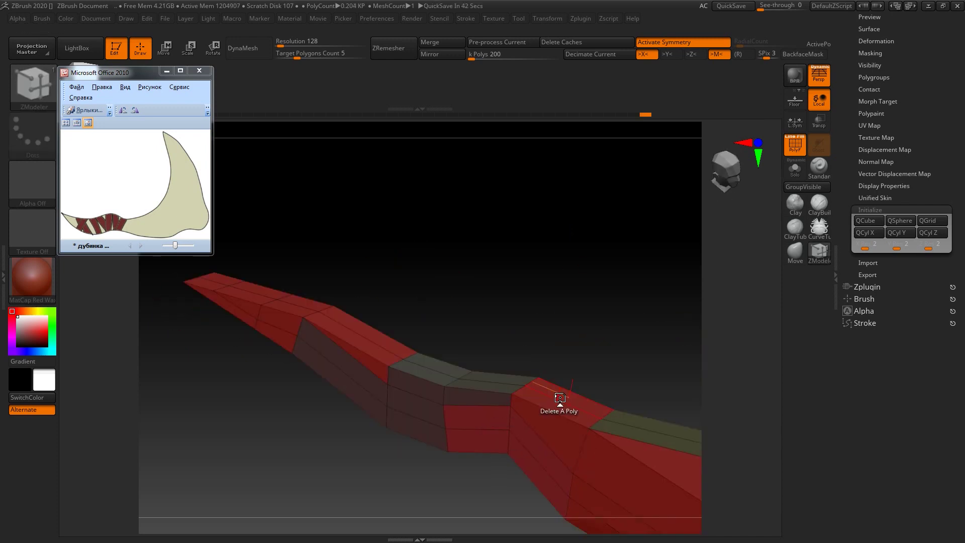
Step: Check the smoothed blade with Dynamic Subdiv and switch the edge action to Move Edge
key(d)
mouse_move(500, 318)
mouse_down()
mouse_move(505, 347)
mouse_move(549, 351)
mouse_move(473, 331)
mouse_move(502, 312)
mouse_move(492, 302)
mouse_move(389, 274)
mouse_up()
key(shift+d)
key(space)
click(405, 288)
key(d)
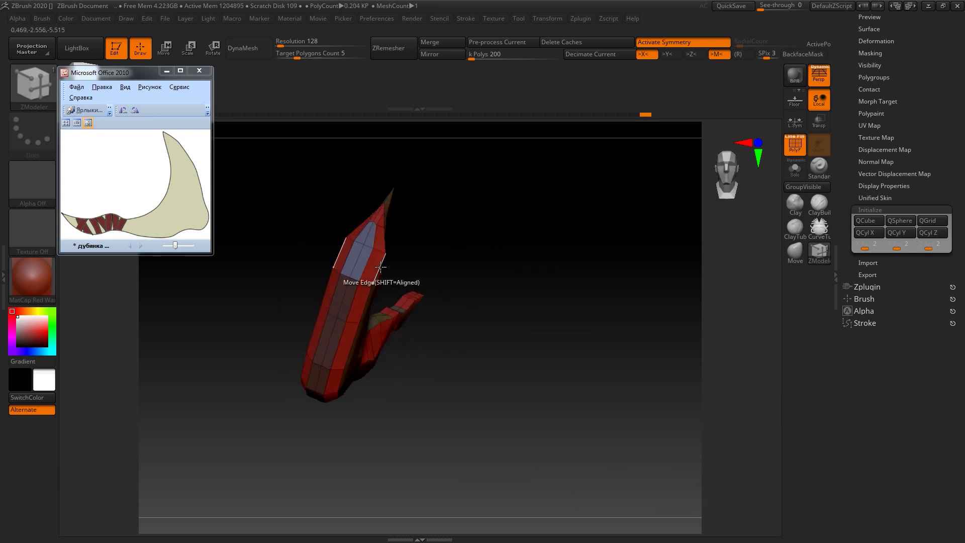
mouse_move(442, 301)
mouse_down()
mouse_move(467, 282)
mouse_move(452, 271)
mouse_move(395, 276)
mouse_up()
Step: Orbit and zoom around the blade to inspect its curve from several angles
scroll(392, 277, up, 5)
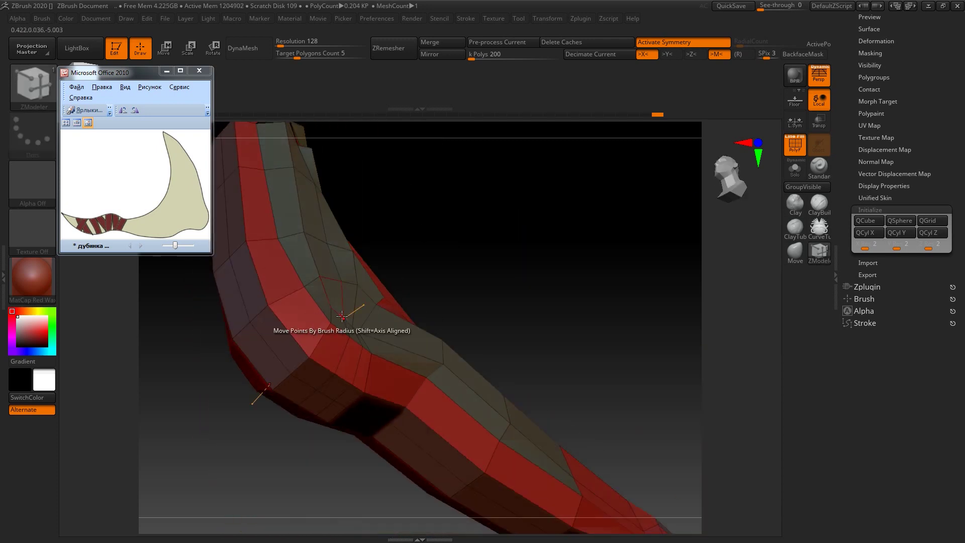
drag(489, 398, 528, 217)
scroll(483, 327, up, 5)
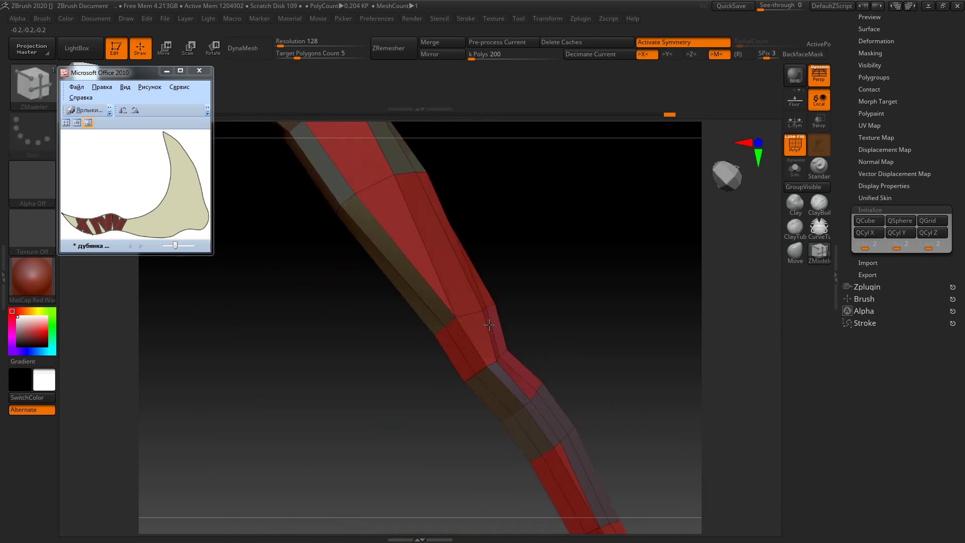
scroll(495, 326, down, 5)
mouse_move(495, 326)
mouse_down()
mouse_move(445, 405)
mouse_move(456, 287)
mouse_move(436, 282)
mouse_up()
scroll(436, 282, up, 5)
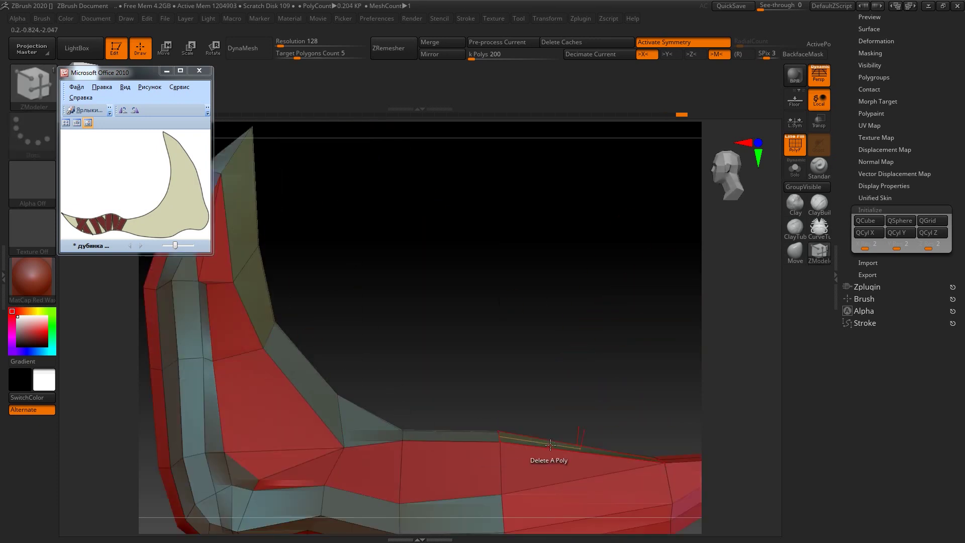
scroll(569, 366, up, 3)
scroll(569, 367, down, 4)
drag(316, 302, 408, 304)
scroll(408, 304, up, 4)
mouse_move(365, 381)
mouse_down()
mouse_move(396, 315)
mouse_move(564, 340)
mouse_move(464, 283)
mouse_move(374, 401)
mouse_up()
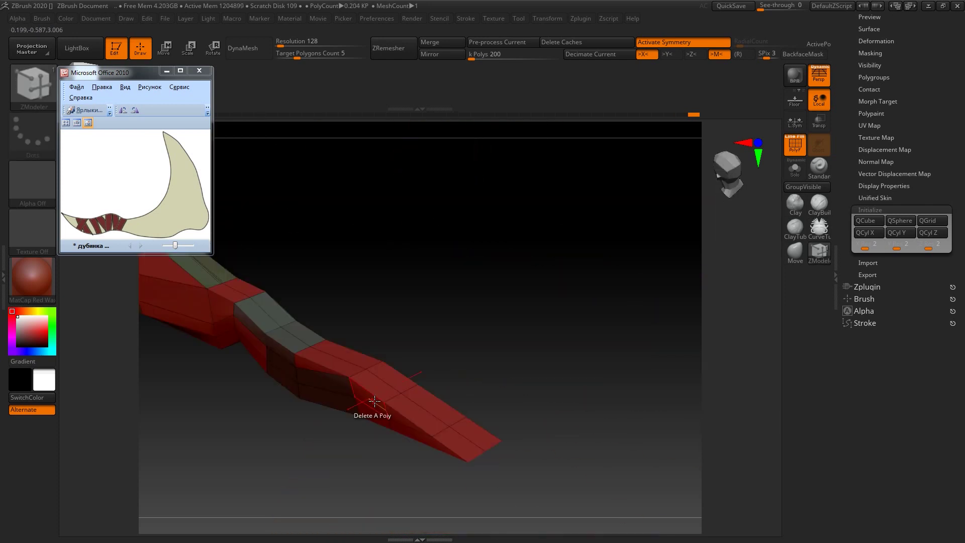
scroll(564, 460, up, 3)
Step: Try Inset Edge on the mesh and undo it
key(space)
click(356, 349)
key(ctrl+z)
key(space)
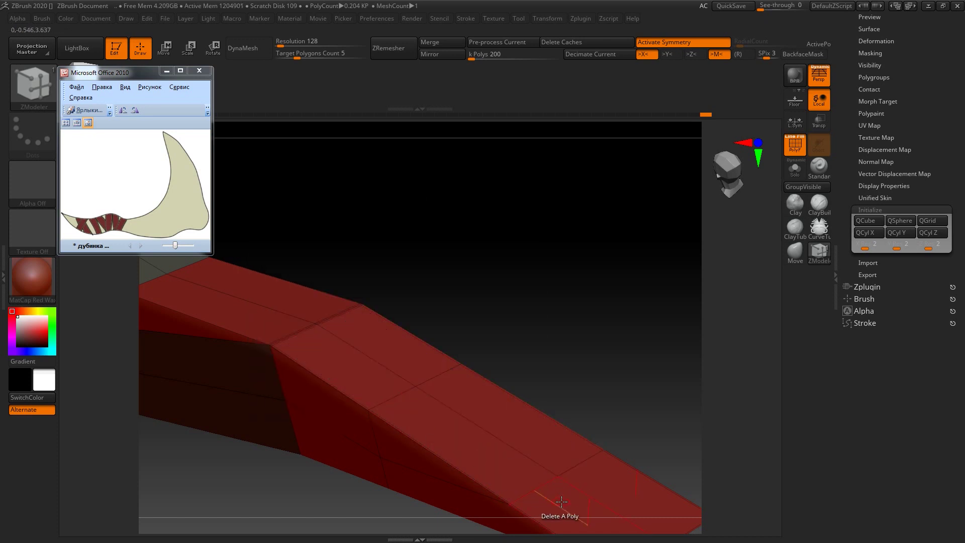
key(space)
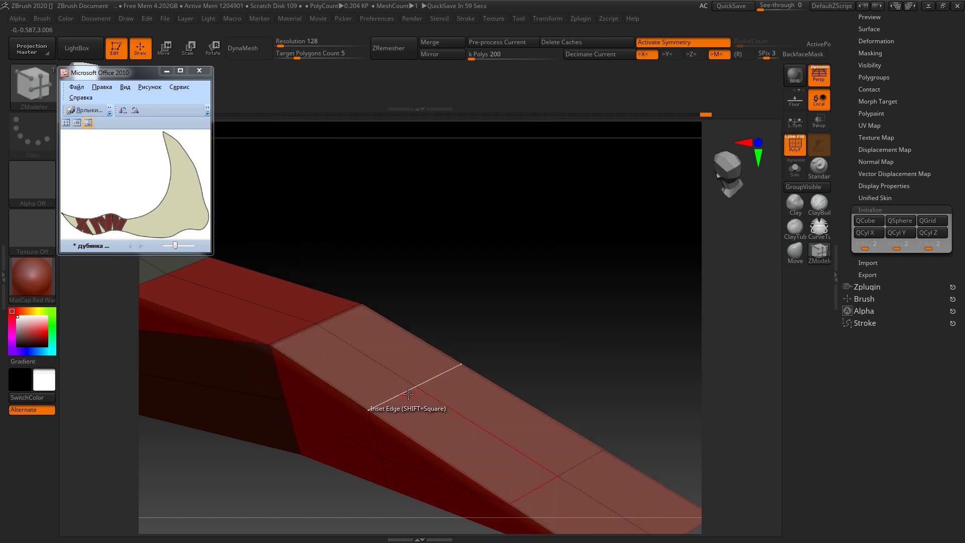
Step: Insert a point at polygon centres and extrude the strip's end face into a raised QMesh rim
key(space)
click(428, 154)
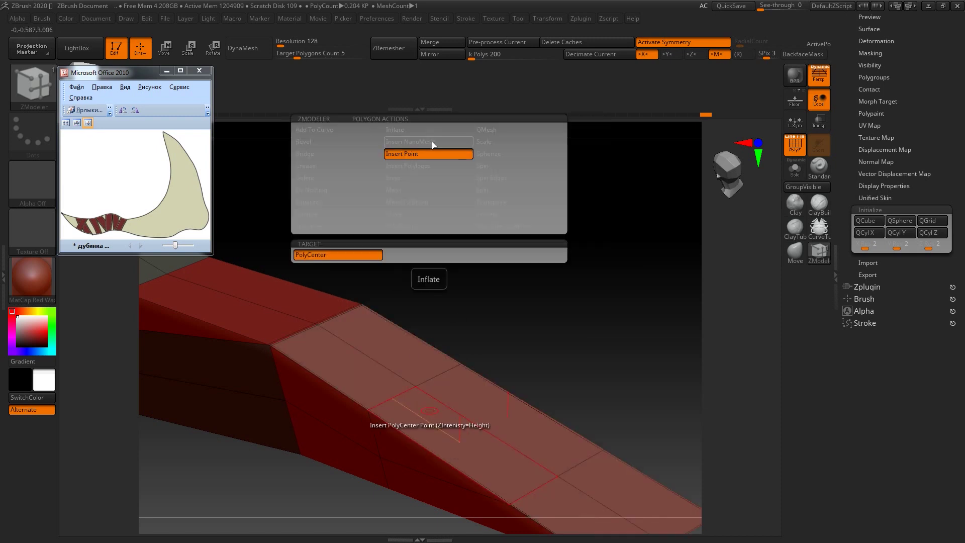
right_drag(468, 471, 441, 406)
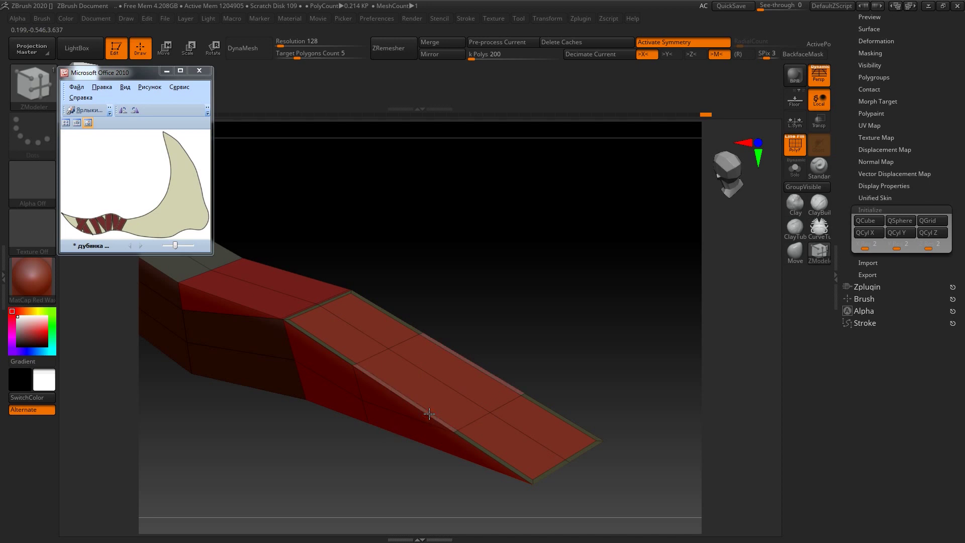
key(space)
click(366, 130)
drag(336, 331, 346, 346)
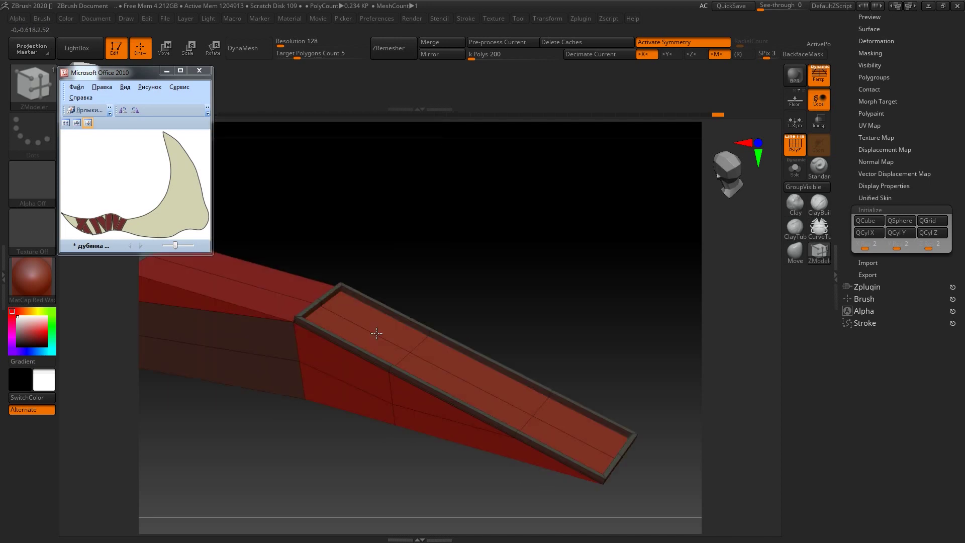
Step: Bridge the two edges across the gap between the strip's sections
key(space)
key(space)
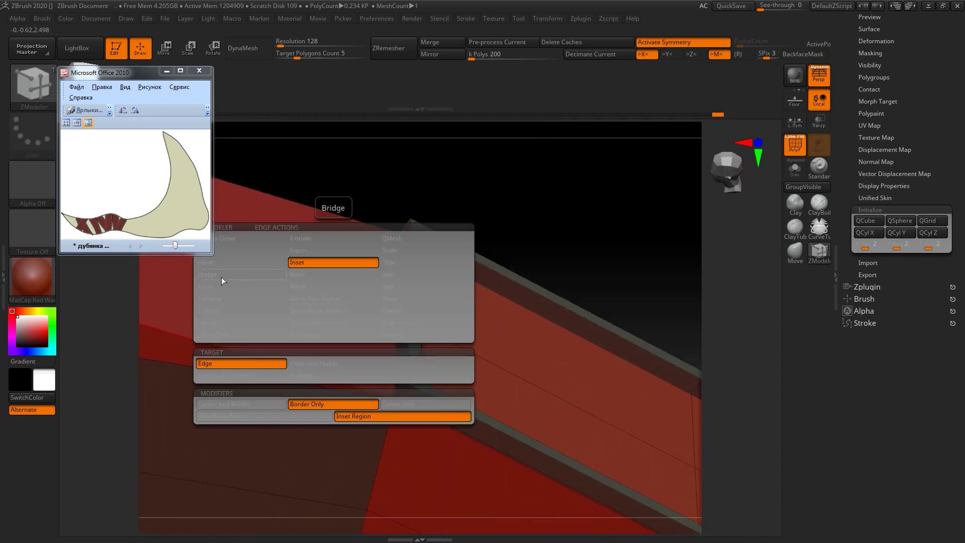
click(230, 275)
drag(313, 313, 365, 313)
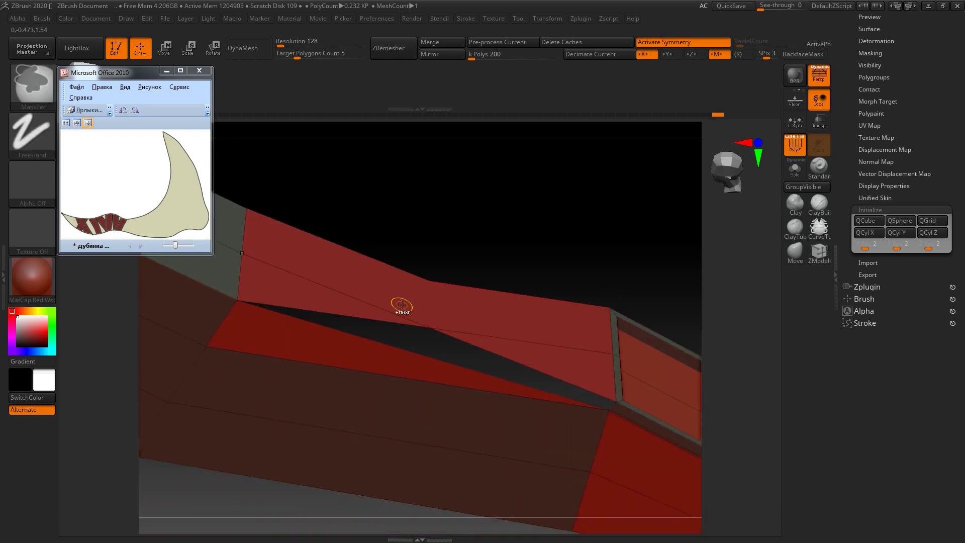
mouse_move(610, 378)
mouse_down()
mouse_move(457, 366)
mouse_move(482, 398)
mouse_move(446, 401)
mouse_move(236, 331)
mouse_move(303, 468)
mouse_up()
mouse_move(473, 418)
mouse_down()
mouse_move(469, 400)
mouse_move(433, 400)
mouse_up()
key(space)
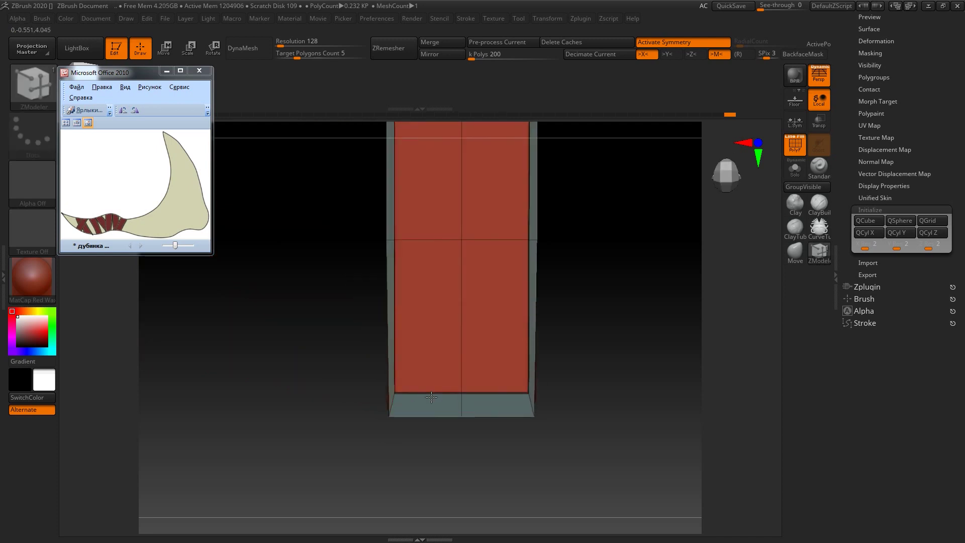
Step: Switch the ZModeler edge action to Crease and angle the view onto the strip
drag(311, 432, 321, 351)
key(space)
click(336, 263)
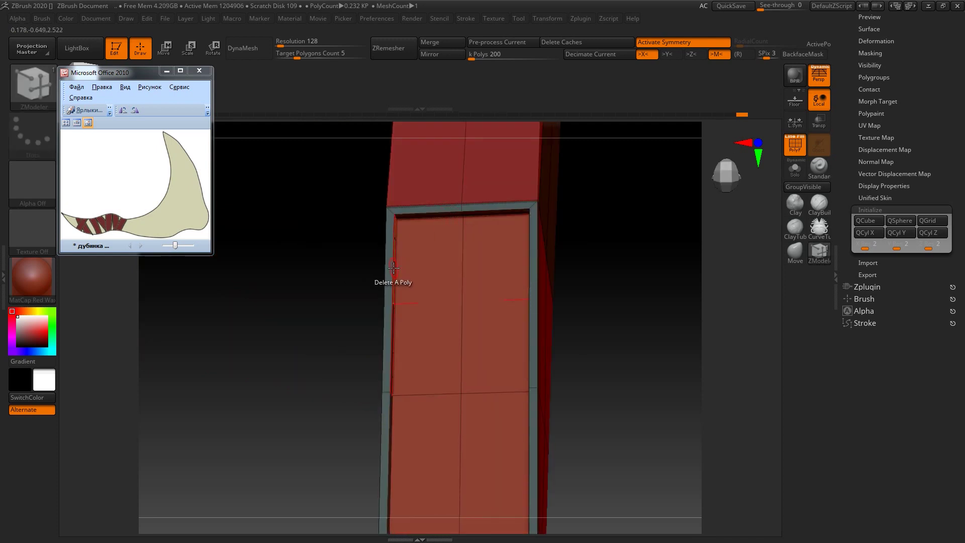
drag(388, 432, 419, 372)
mouse_move(470, 432)
mouse_down()
mouse_move(298, 316)
mouse_move(575, 347)
mouse_move(529, 342)
mouse_up()
Step: Isolate the thin strip by hiding the rest, inspect it edge-on, then show the whole mesh again
ctrl+shift+drag(380, 484, 454, 346)
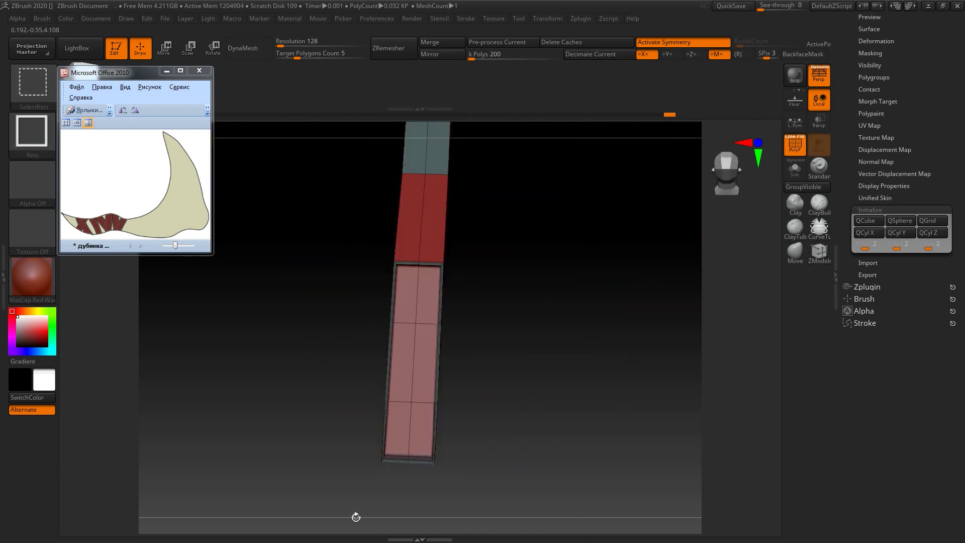
drag(356, 517, 495, 247)
shift+drag(431, 352, 477, 231)
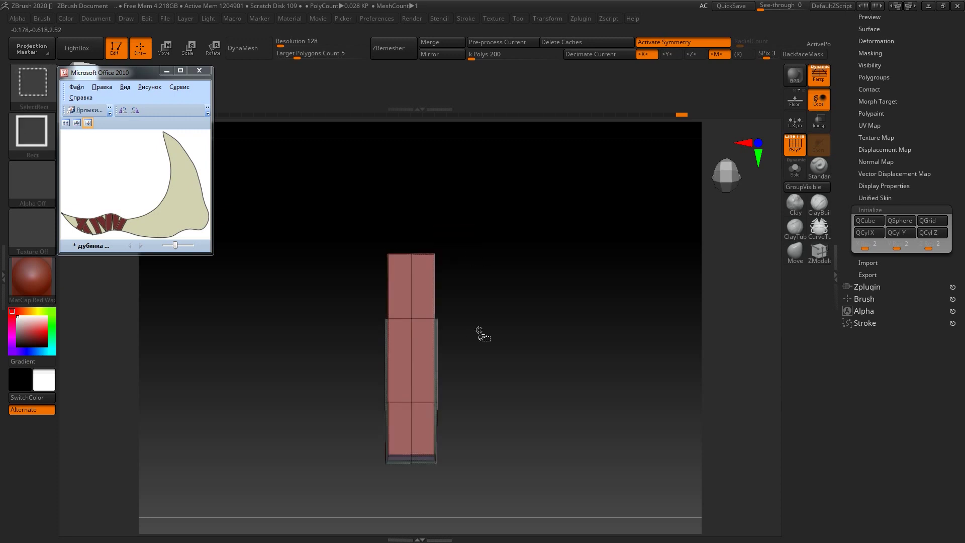
drag(424, 459, 442, 244)
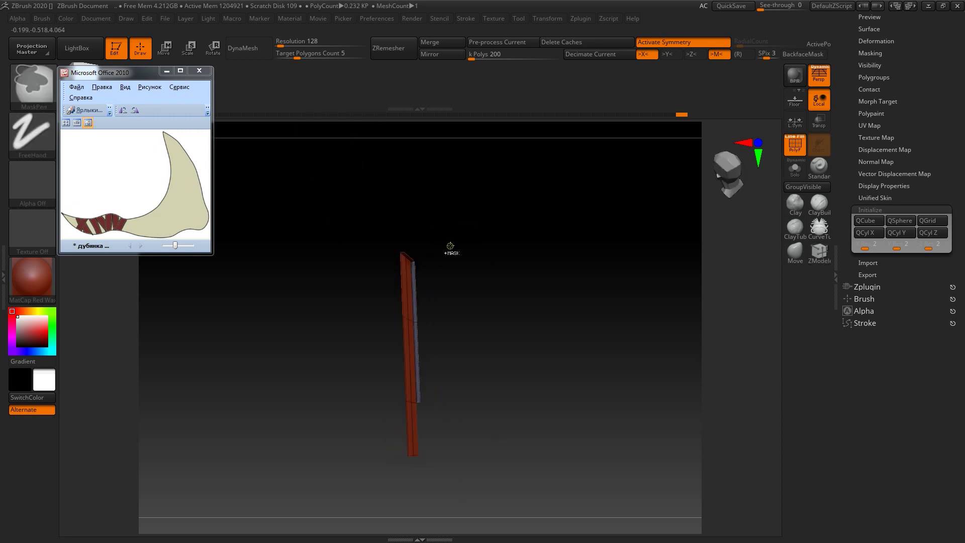
ctrl+shift+click(413, 270)
ctrl+shift+drag(447, 320, 448, 319)
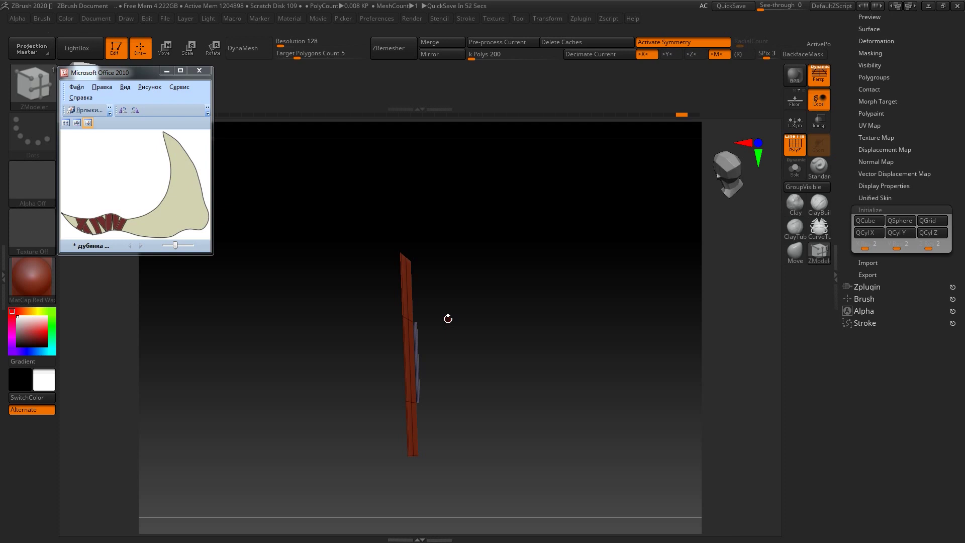
mouse_move(366, 237)
mouse_down()
mouse_move(557, 317)
mouse_move(595, 302)
mouse_up()
ctrl+shift+click(555, 314)
mouse_move(491, 261)
mouse_down()
mouse_move(405, 243)
mouse_move(517, 280)
mouse_up()
Step: Open Tool > Geometry and save the project over QS_227
mouse_move(566, 196)
mouse_down()
mouse_move(405, 270)
mouse_move(519, 136)
mouse_move(517, 355)
mouse_move(463, 273)
mouse_move(394, 323)
mouse_move(489, 341)
mouse_move(426, 296)
mouse_move(392, 306)
mouse_up()
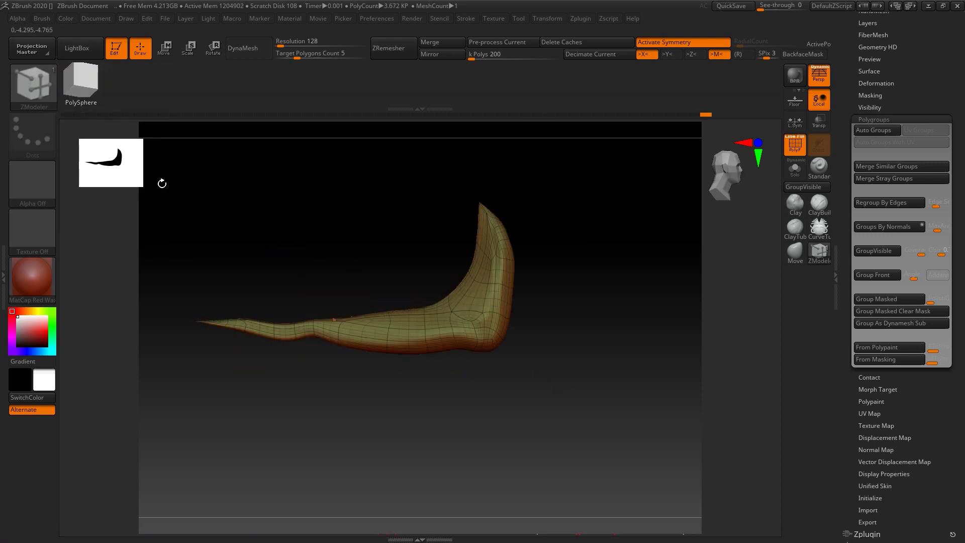
alt+drag(370, 179, 406, 259)
click(873, 119)
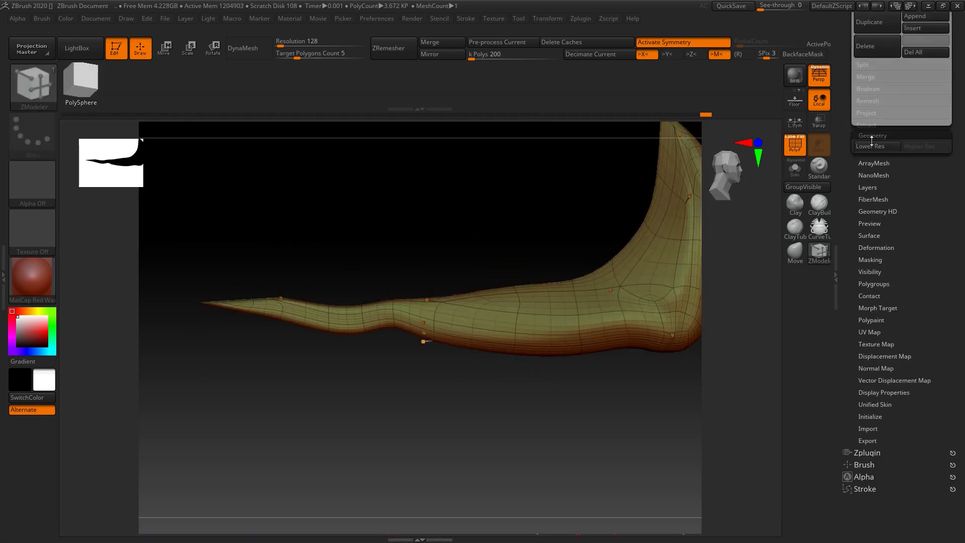
click(872, 146)
key(ctrl+s)
double_click(151, 155)
click(497, 269)
Step: Frame the blade, step down a subdivision level and hide the polygroup colours
key(f)
key(shift+d)
key(shift+f)
mouse_move(442, 235)
mouse_down()
mouse_move(472, 269)
mouse_move(380, 265)
mouse_up()
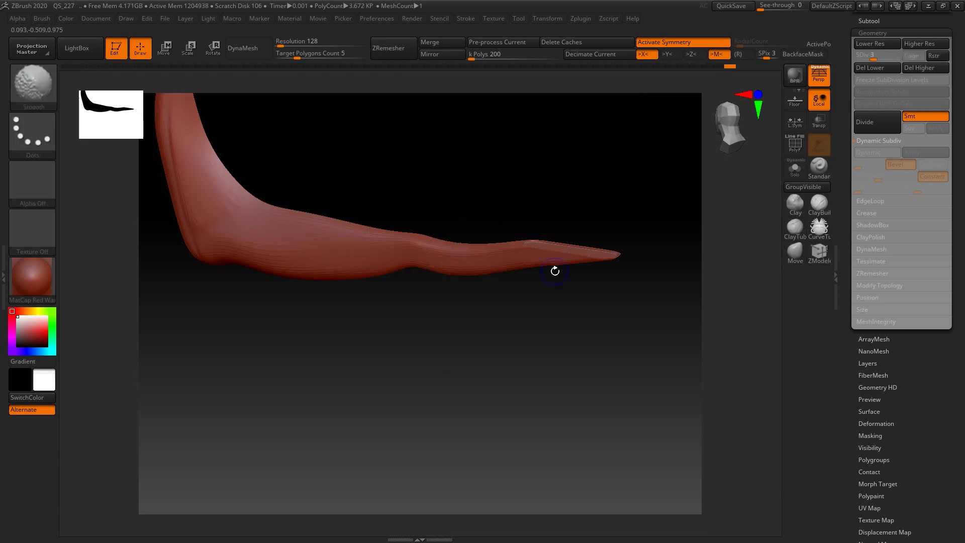
Step: Reshape the blade tip into a narrow V while stepping subdivision levels up to SDiv 6
mouse_move(394, 235)
right_down()
mouse_move(422, 166)
mouse_move(590, 265)
mouse_move(603, 362)
mouse_move(572, 292)
mouse_move(529, 236)
right_up()
key(d)
key(d)
key(d)
right_drag(294, 181, 291, 242)
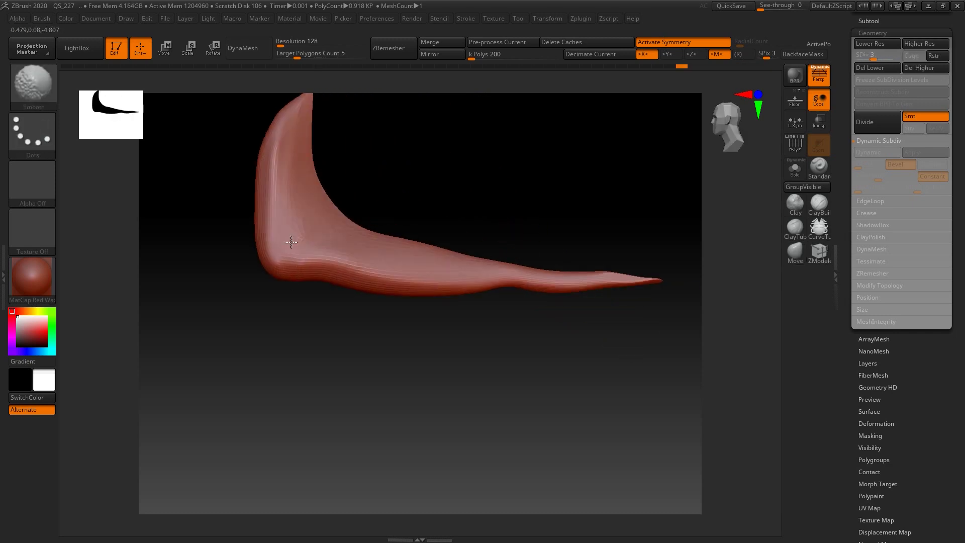
mouse_move(358, 269)
right_down()
mouse_move(356, 286)
mouse_move(328, 203)
right_up()
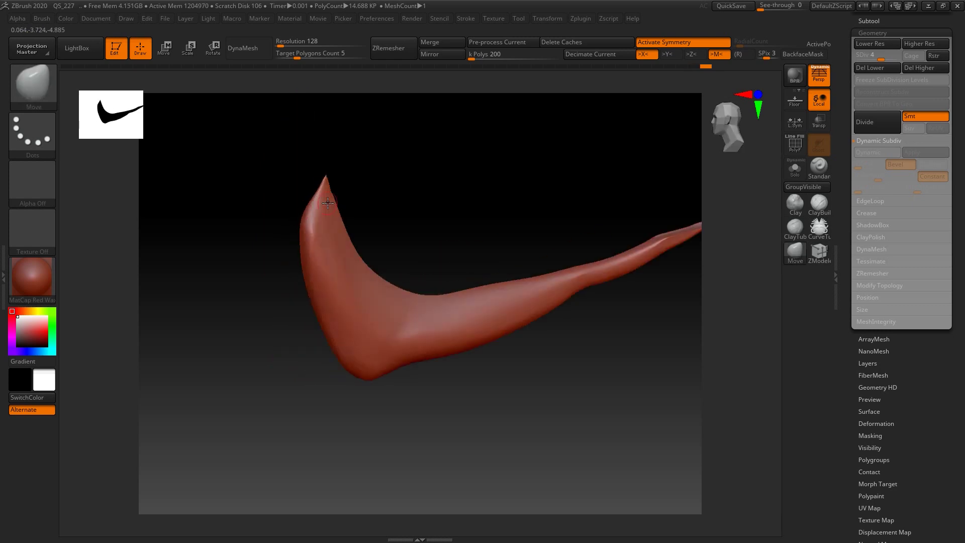
mouse_move(372, 229)
right_down()
mouse_move(401, 252)
mouse_move(334, 204)
mouse_move(386, 265)
right_up()
key(shift+d)
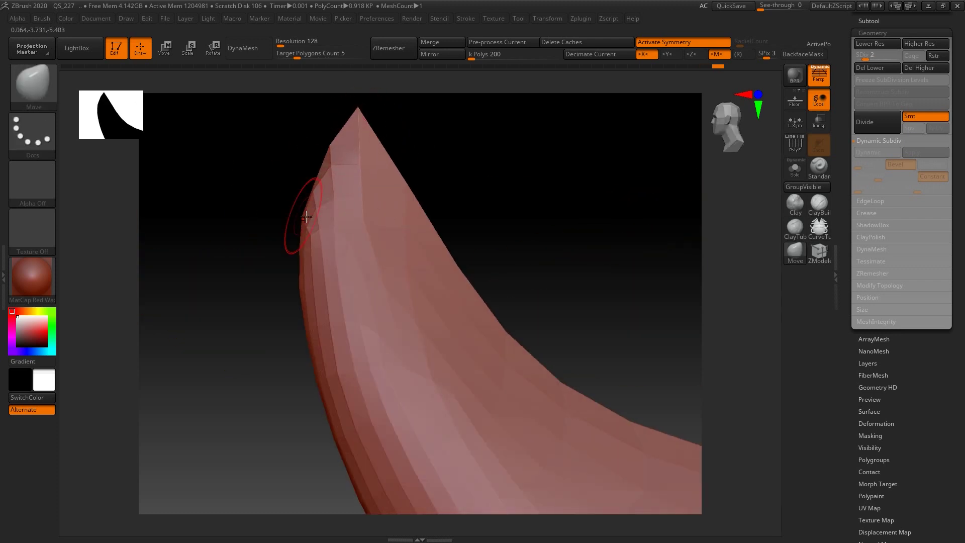
right_drag(358, 98, 298, 151)
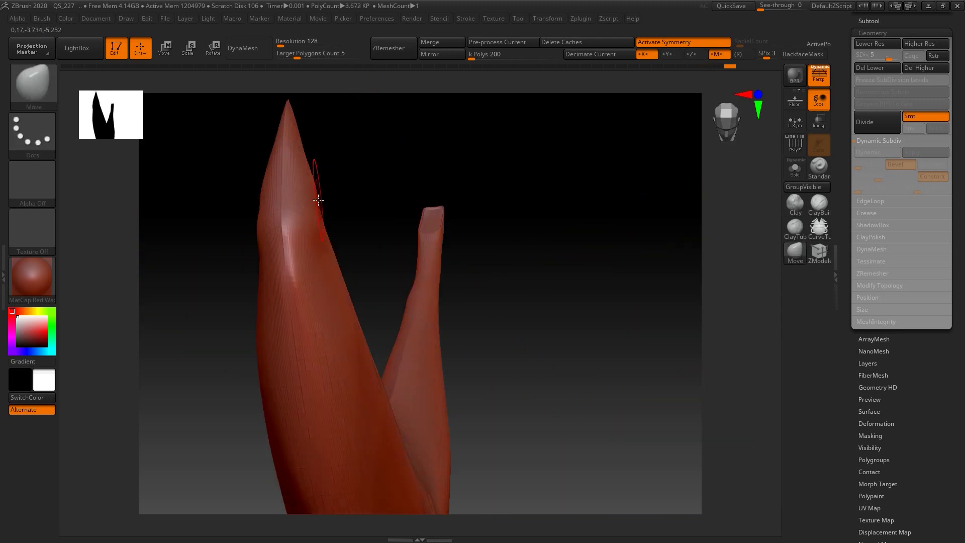
key(d)
mouse_move(325, 311)
right_down()
mouse_move(379, 280)
mouse_move(216, 270)
mouse_move(370, 312)
mouse_move(435, 319)
mouse_move(302, 237)
right_up()
Step: Show polygroup colours and apply the white SkinShade4 material
key(shift+f)
click(47, 300)
click(147, 271)
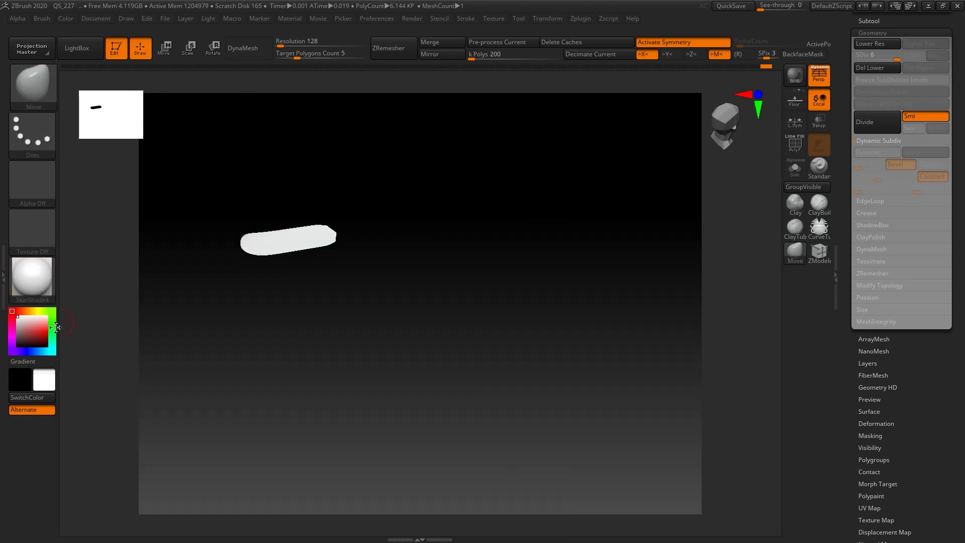
Step: Fill the blade with a pale cream colour using Color > Fill Object
ctrl+shift+drag(278, 189, 287, 239)
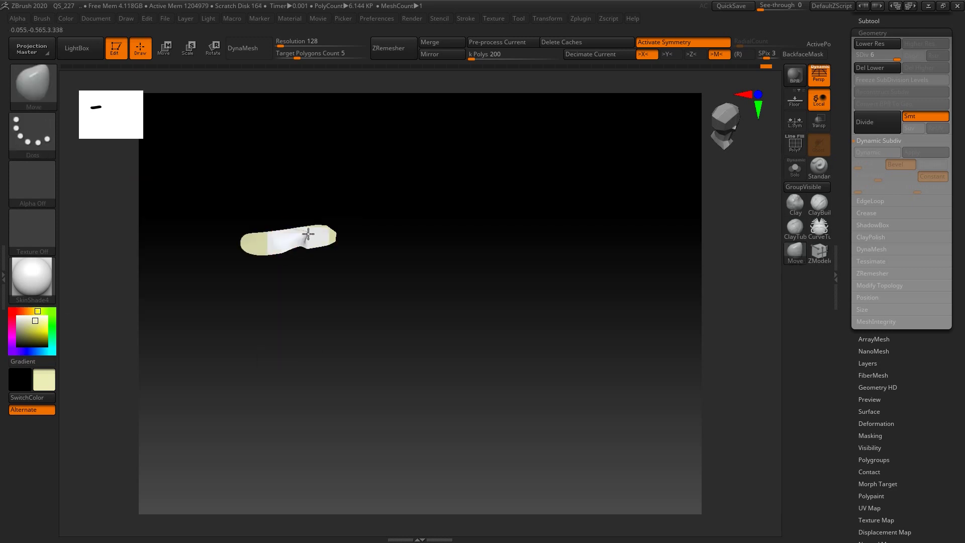
key(space)
right_drag(288, 237, 374, 233)
click(14, 377)
mouse_move(399, 239)
right_down()
mouse_move(435, 282)
mouse_move(399, 310)
mouse_move(439, 216)
right_up()
Step: Shift-smooth the handle's pointed end into a rounded tip with a small Draw Size
key(space)
mouse_move(320, 369)
right_down()
mouse_move(525, 261)
mouse_move(581, 216)
mouse_move(424, 246)
right_up()
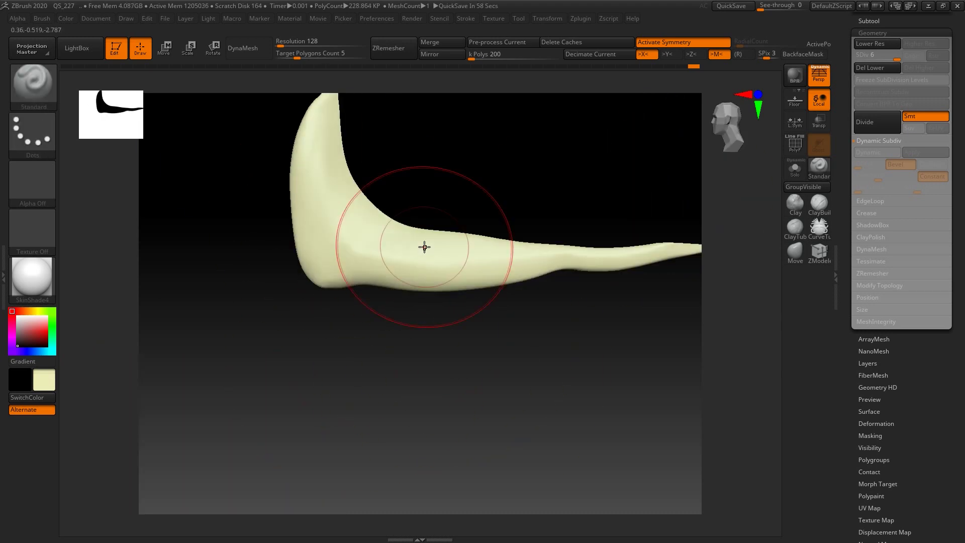
mouse_move(423, 246)
right_down()
mouse_move(422, 179)
mouse_move(387, 226)
mouse_move(517, 308)
mouse_move(366, 274)
mouse_move(226, 299)
mouse_move(281, 261)
mouse_move(319, 282)
right_up()
right_drag(382, 281, 383, 226)
key(space)
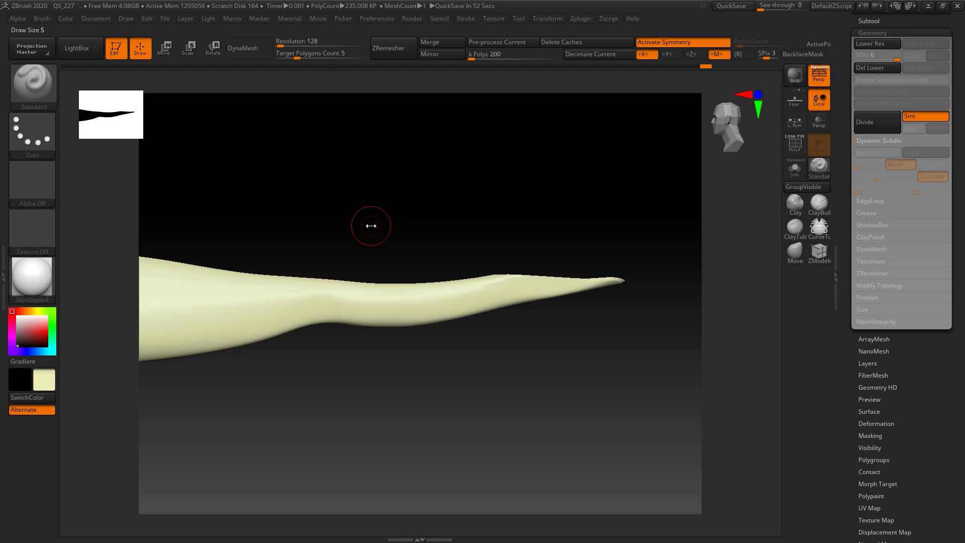
shift+right_drag(372, 307, 488, 341)
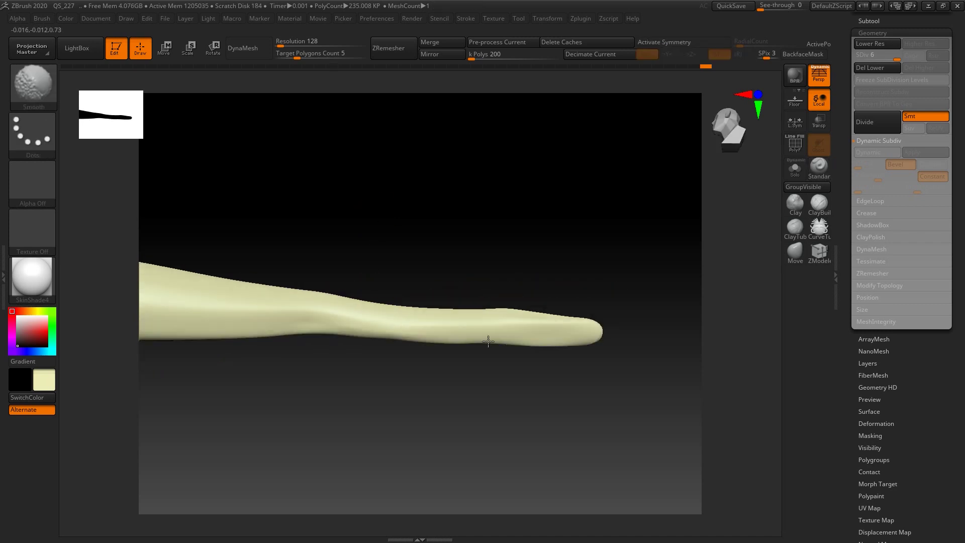
Step: Mask several diagonal stripes across the handle with MaskPen
mouse_move(241, 325)
alt+right_down()
mouse_move(355, 313)
mouse_move(361, 252)
alt+right_up()
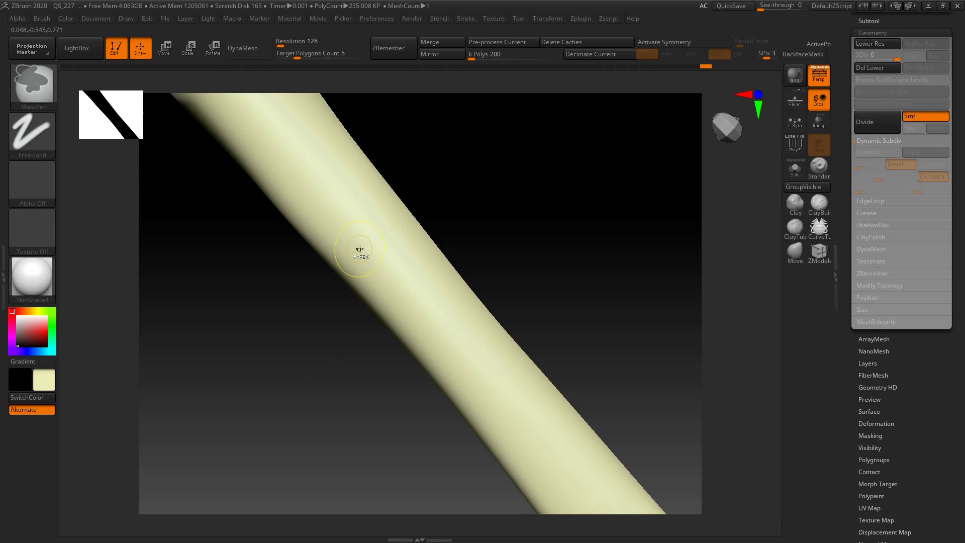
ctrl+drag(352, 249, 331, 303)
right_drag(332, 303, 373, 221)
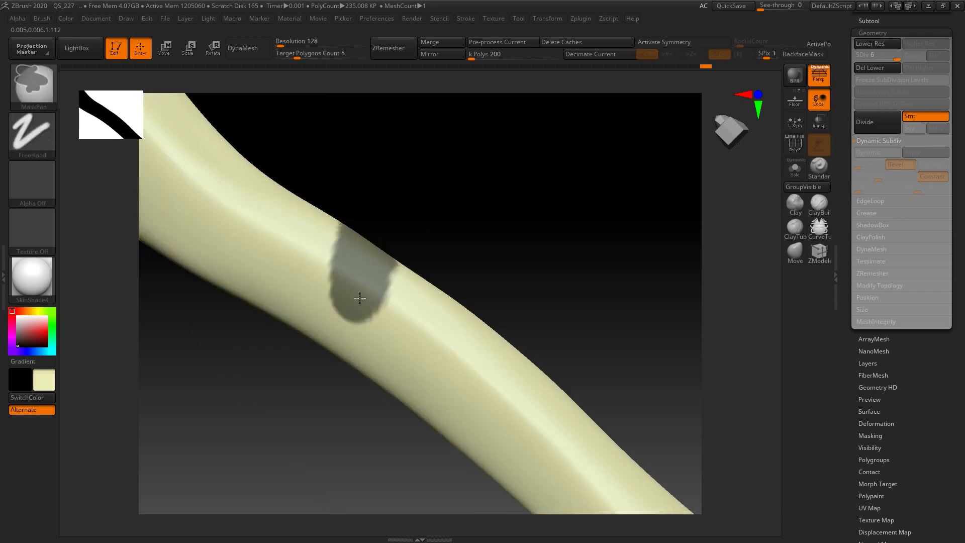
mouse_move(360, 298)
right_down()
mouse_move(355, 233)
mouse_move(362, 397)
right_up()
ctrl+drag(361, 397, 409, 431)
mouse_move(409, 430)
right_down()
mouse_move(421, 376)
mouse_move(501, 365)
mouse_move(433, 257)
mouse_move(499, 318)
right_up()
ctrl+drag(499, 318, 557, 296)
mouse_move(558, 296)
right_down()
mouse_move(577, 285)
mouse_move(503, 247)
mouse_move(562, 215)
right_up()
Step: Add a round mask blob and sharpen the mask band edges
ctrl+click(563, 215)
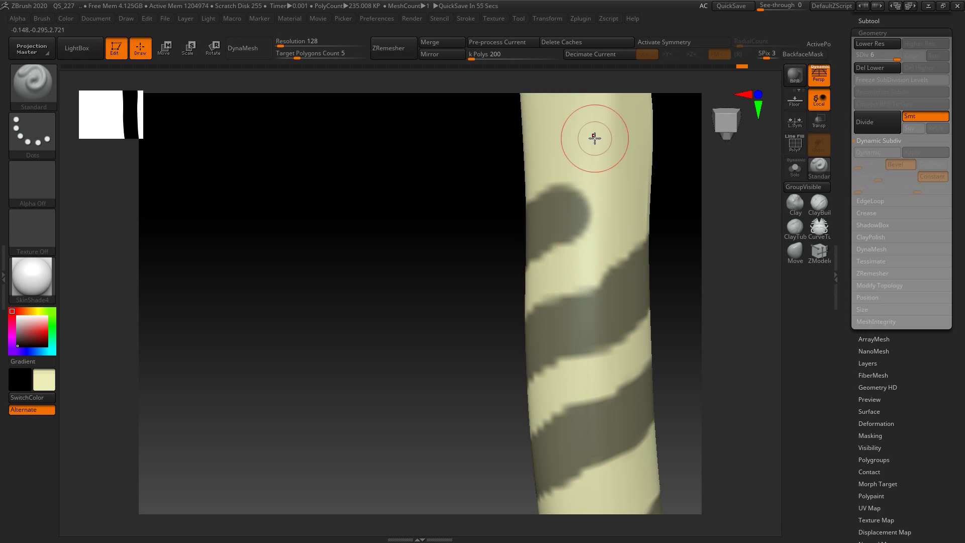
ctrl+alt+click(559, 214)
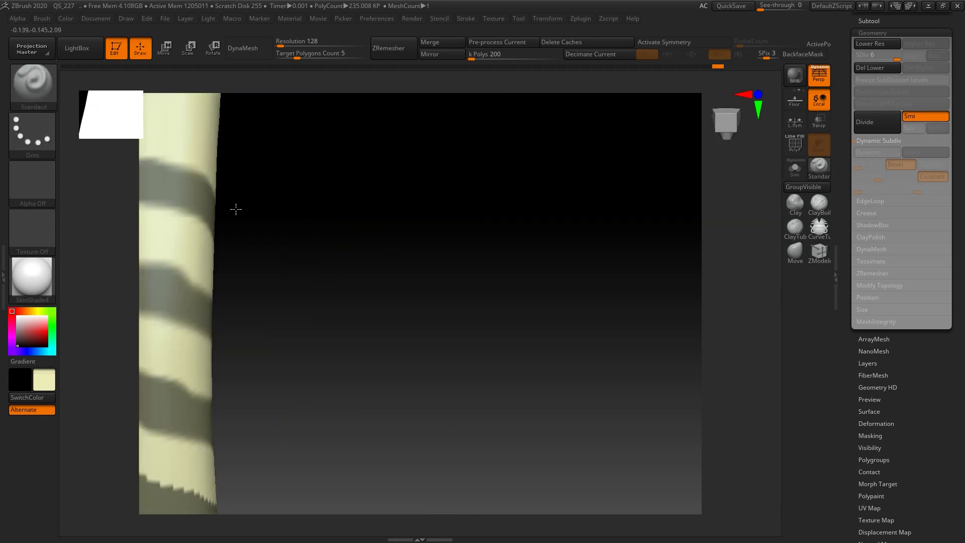
drag(849, 188, 890, 200)
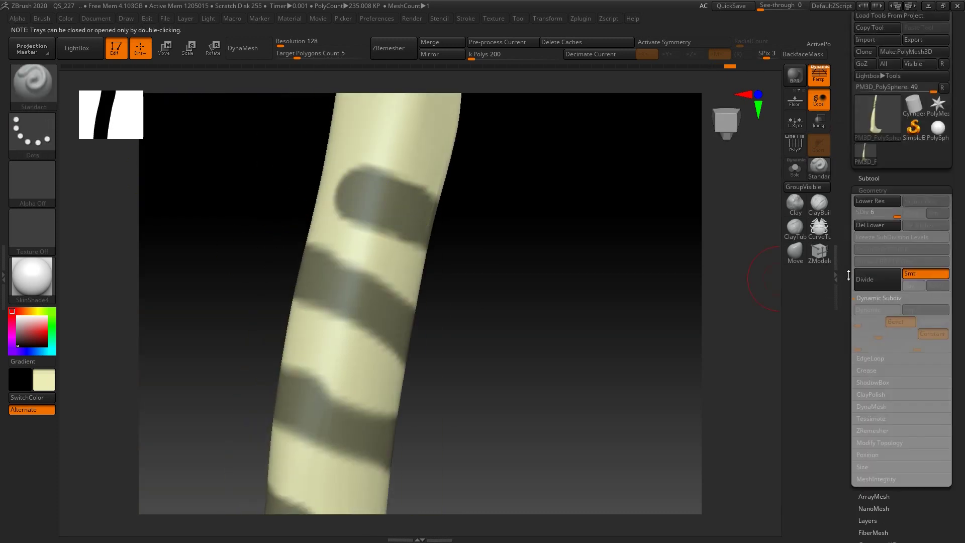
Step: Extract the masked bands at 0.02 thickness and accept them as subtool Extract3
text(1)
click(874, 294)
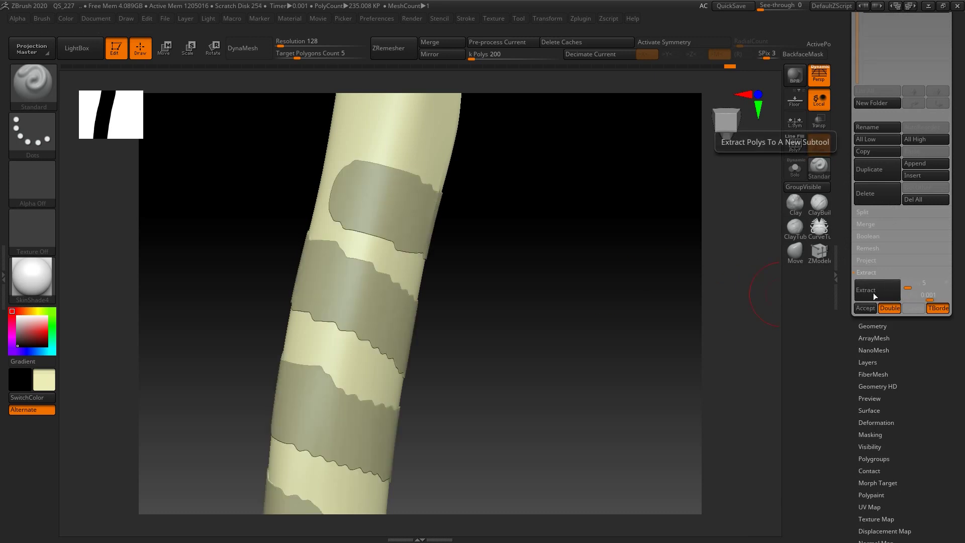
drag(691, 294, 588, 311)
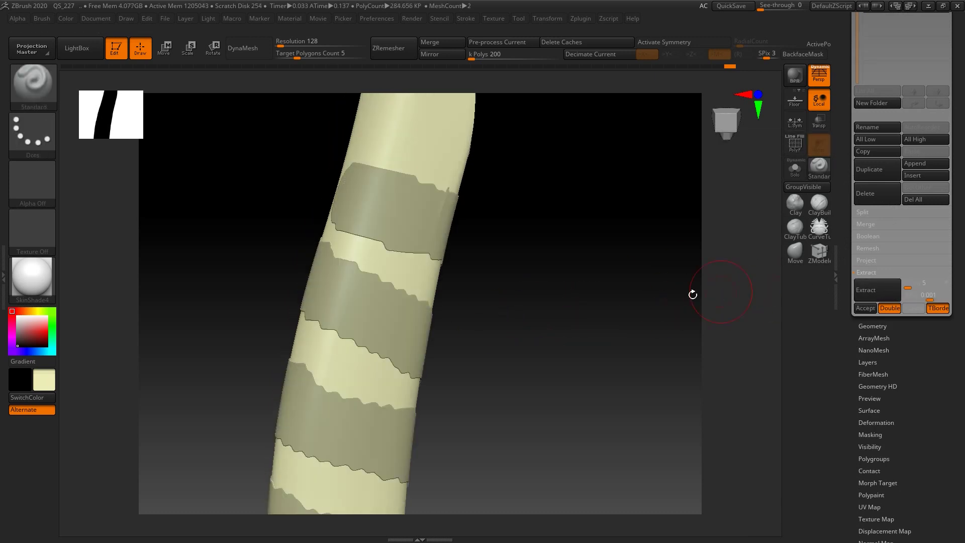
key(ctrl+z)
click(877, 290)
click(865, 307)
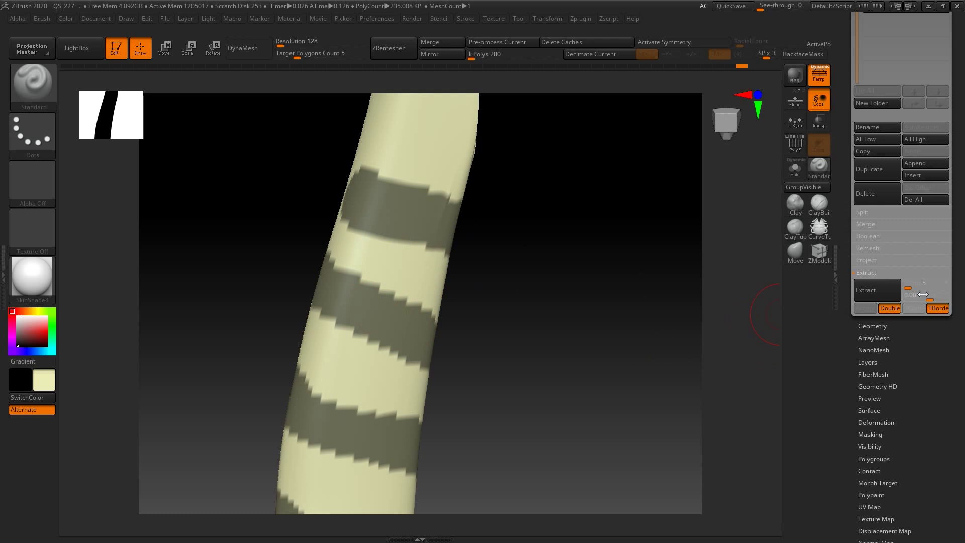
Step: Turn the bare cream tube to an upright front view and zoom in
mouse_move(379, 188)
mouse_down()
mouse_move(476, 240)
mouse_move(452, 211)
mouse_up()
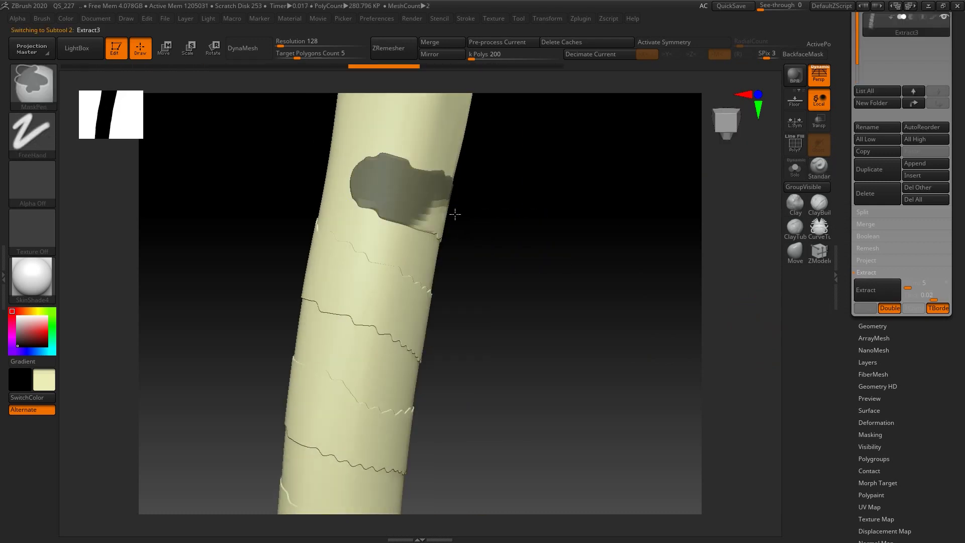
mouse_move(426, 179)
mouse_down()
mouse_move(559, 216)
mouse_move(549, 233)
mouse_move(578, 221)
mouse_up()
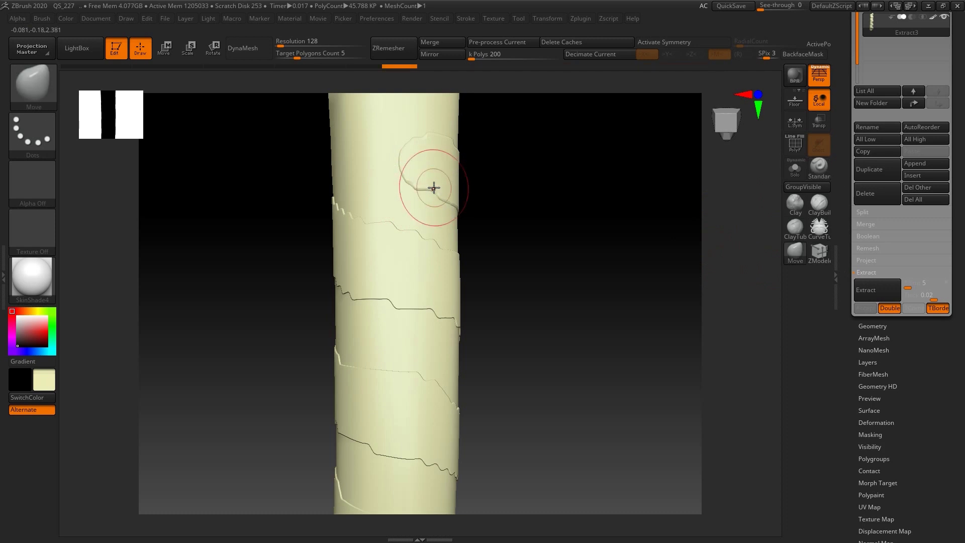
alt+drag(426, 205, 473, 227)
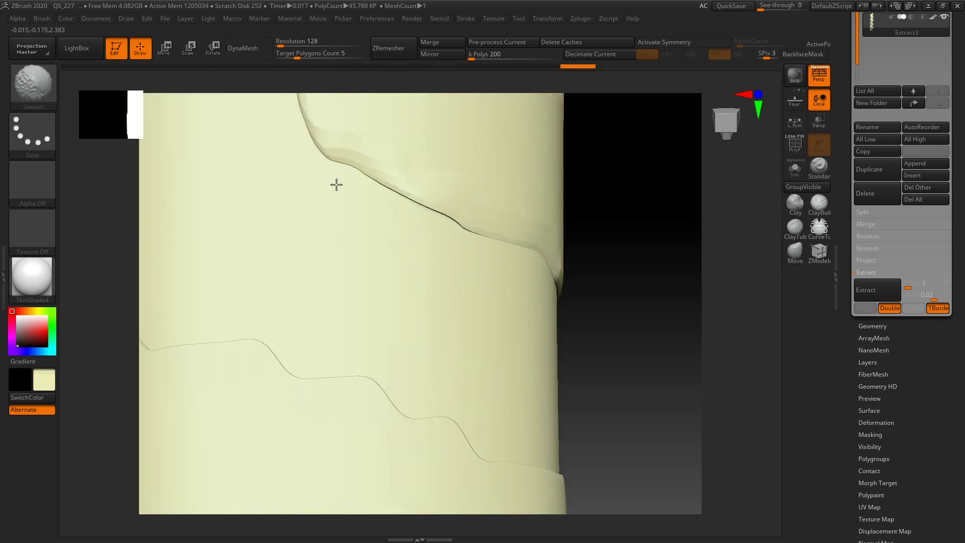
drag(410, 216, 861, 92)
scroll(860, 92, up, 5)
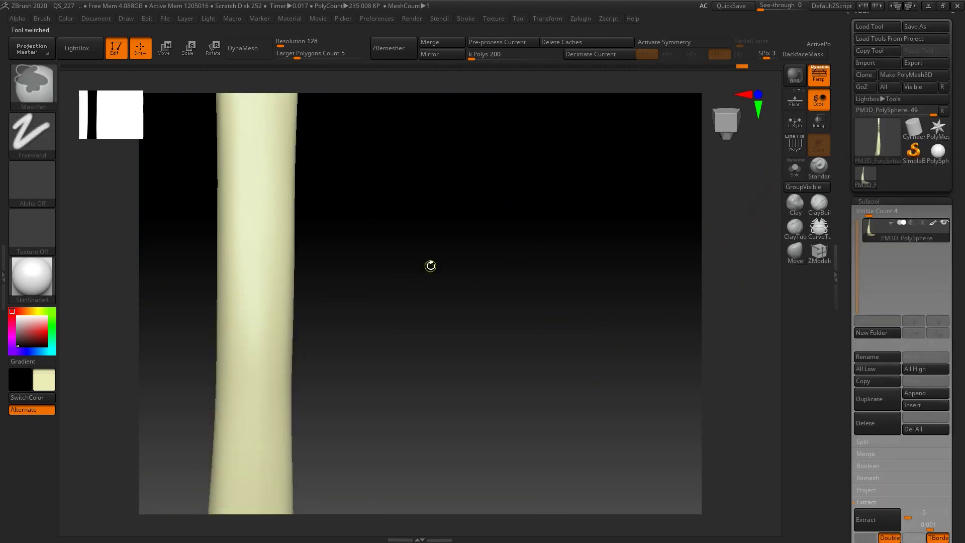
Step: Subdivide the plain tube to SDiv 9 and bend it sideways with the Move brush
click(869, 201)
click(860, 141)
key(ctrl+d)
key(b)
key(m)
key(v)
mouse_move(437, 302)
mouse_down()
mouse_move(462, 323)
mouse_move(421, 338)
mouse_up()
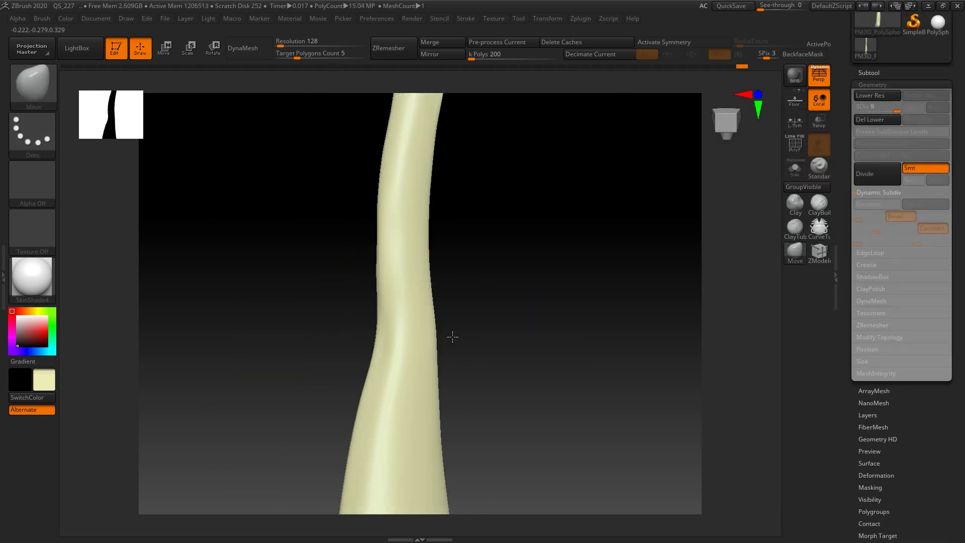
Step: Paint mask bands spiralling around the tube with MaskPen
ctrl+click(392, 325)
mouse_move(502, 311)
mouse_down()
mouse_move(295, 289)
mouse_move(452, 321)
mouse_up()
ctrl+drag(282, 432, 417, 351)
drag(503, 302, 527, 311)
ctrl+drag(432, 302, 323, 271)
mouse_move(502, 302)
mouse_down()
mouse_move(543, 307)
mouse_move(503, 312)
mouse_move(577, 301)
mouse_move(513, 274)
mouse_up()
ctrl+drag(438, 251, 403, 259)
mouse_move(334, 276)
mouse_down()
mouse_move(257, 220)
mouse_move(409, 231)
mouse_move(301, 316)
mouse_move(384, 234)
mouse_move(233, 190)
mouse_move(754, 264)
mouse_up()
click(867, 348)
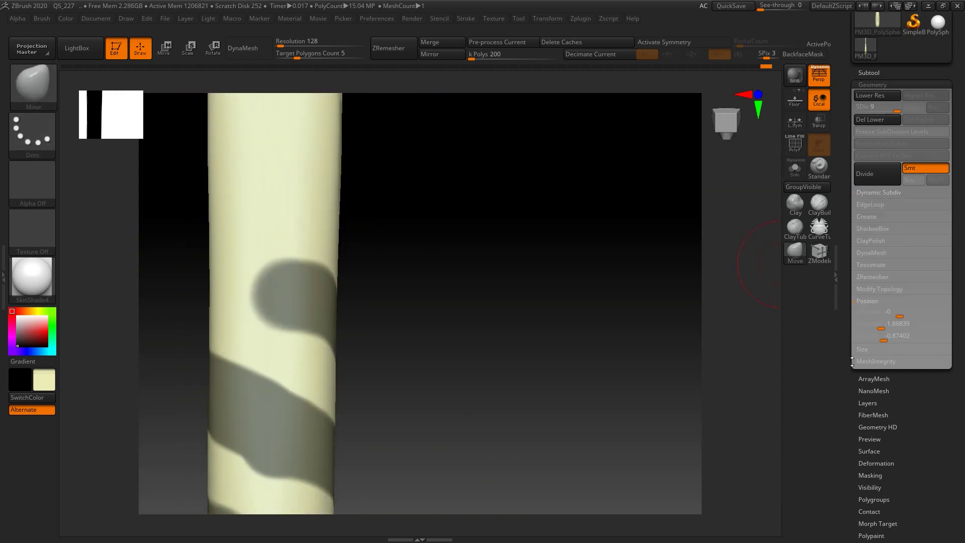
mouse_move(382, 231)
mouse_down()
mouse_move(248, 302)
mouse_move(439, 194)
mouse_move(213, 286)
mouse_move(257, 236)
mouse_move(318, 205)
mouse_up()
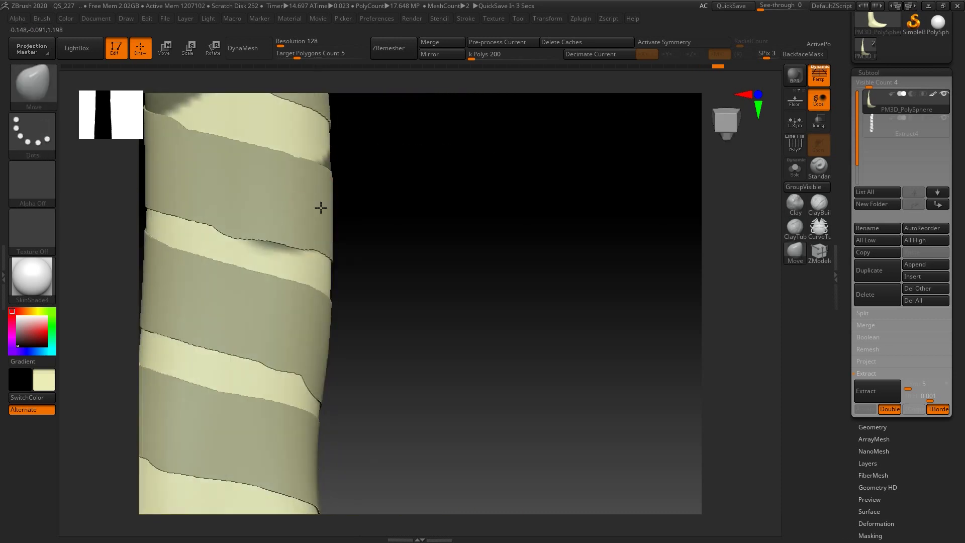
Step: Clear stray mask blobs, then extract the band and accept it as Extract5
mouse_move(424, 219)
mouse_down()
mouse_move(462, 192)
mouse_move(365, 224)
mouse_up()
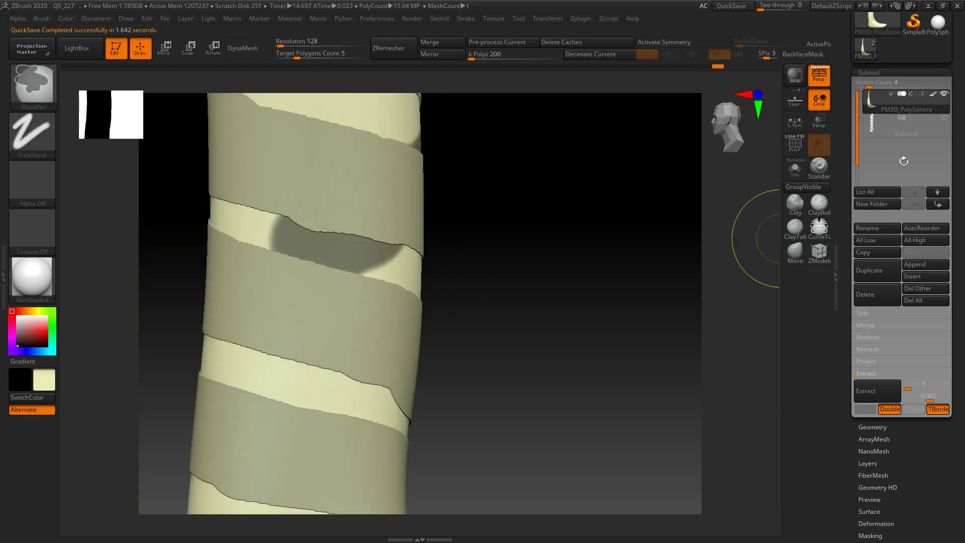
ctrl+drag(533, 216, 538, 212)
mouse_move(384, 193)
mouse_down()
mouse_move(258, 247)
mouse_move(431, 208)
mouse_move(213, 253)
mouse_move(378, 276)
mouse_move(157, 220)
mouse_up()
ctrl+click(158, 219)
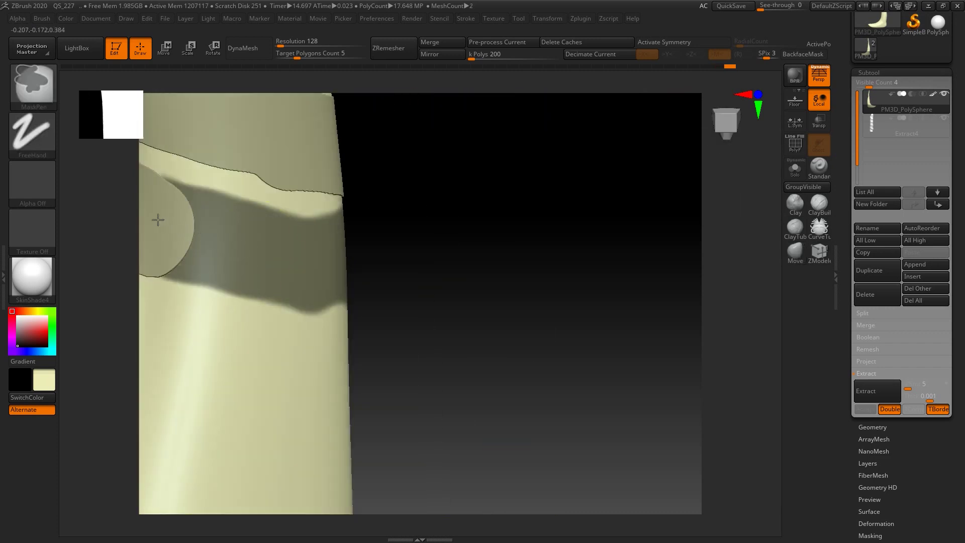
click(877, 391)
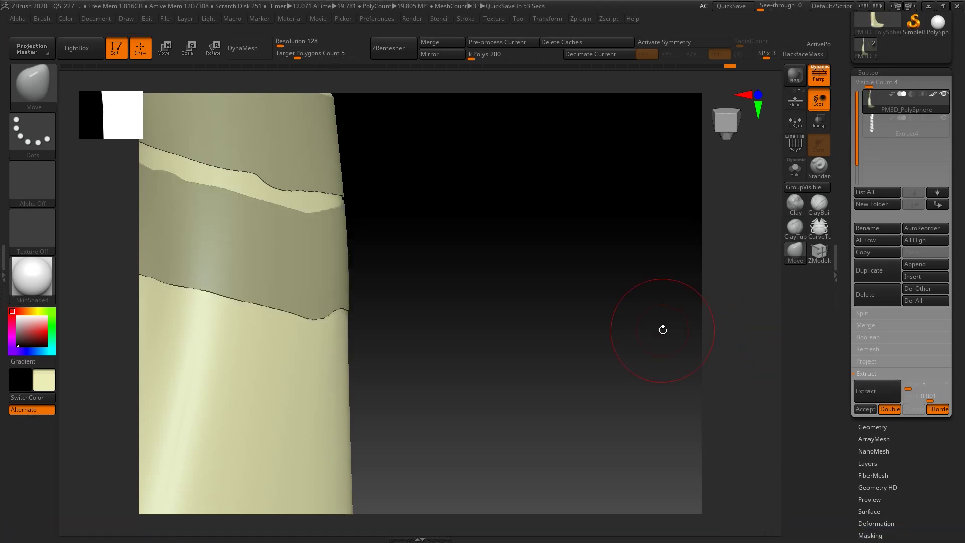
click(866, 409)
Step: Sculpt folds and wrinkles into the bandage strips with ClayTubes, Shift-smoothing between strokes
key(b)
key(c)
key(t)
drag(452, 211, 436, 213)
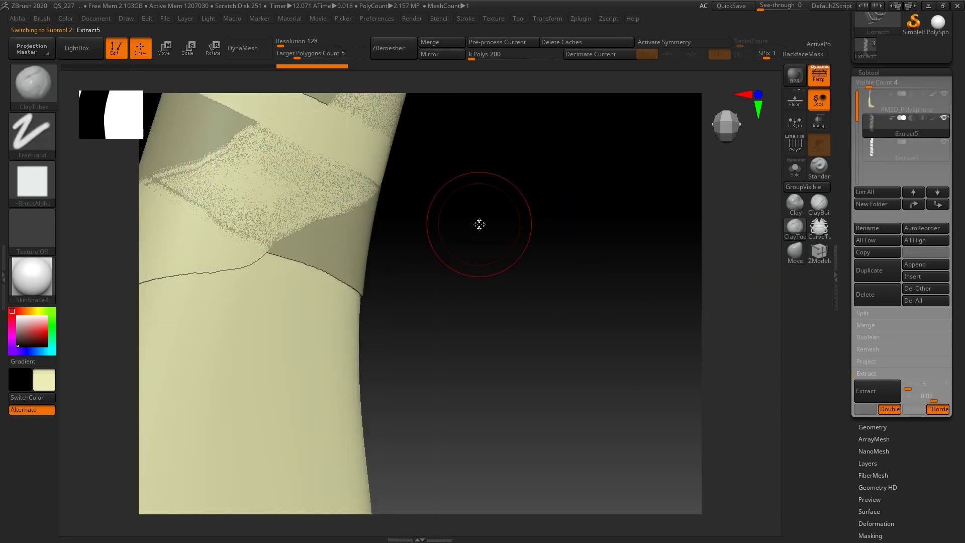
mouse_move(399, 214)
mouse_down()
mouse_move(231, 146)
mouse_move(286, 215)
mouse_move(339, 317)
mouse_move(377, 206)
mouse_up()
mouse_move(433, 248)
mouse_down()
mouse_move(528, 247)
mouse_move(532, 273)
mouse_move(353, 219)
mouse_up()
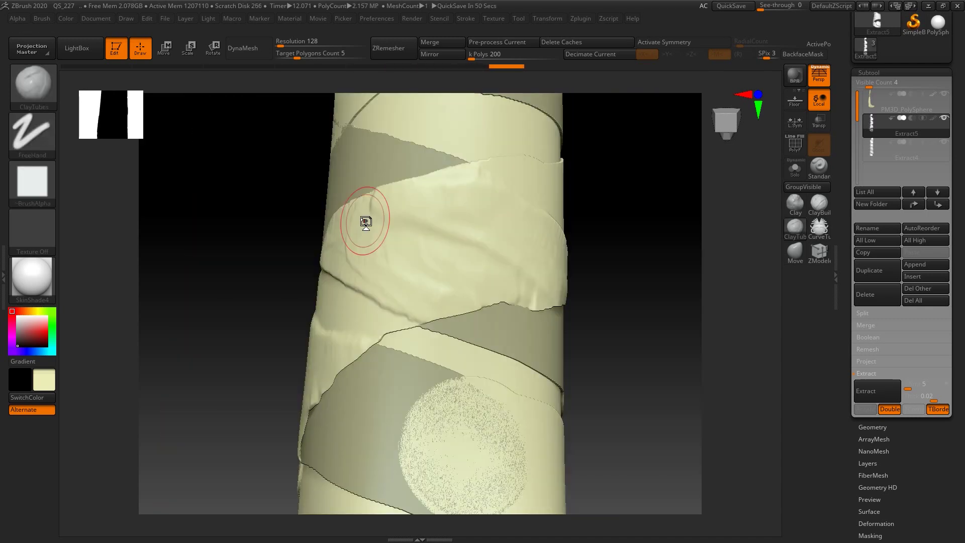
mouse_move(366, 222)
mouse_down()
mouse_move(334, 201)
mouse_move(478, 191)
mouse_move(503, 266)
mouse_up()
mouse_move(594, 244)
mouse_down()
mouse_move(327, 207)
mouse_move(476, 222)
mouse_move(477, 181)
mouse_move(458, 226)
mouse_move(506, 216)
mouse_move(394, 192)
mouse_up()
Step: Inspect the bands from several angles and hide the PM3D_PolySphere blade tube
shift+drag(554, 116, 592, 212)
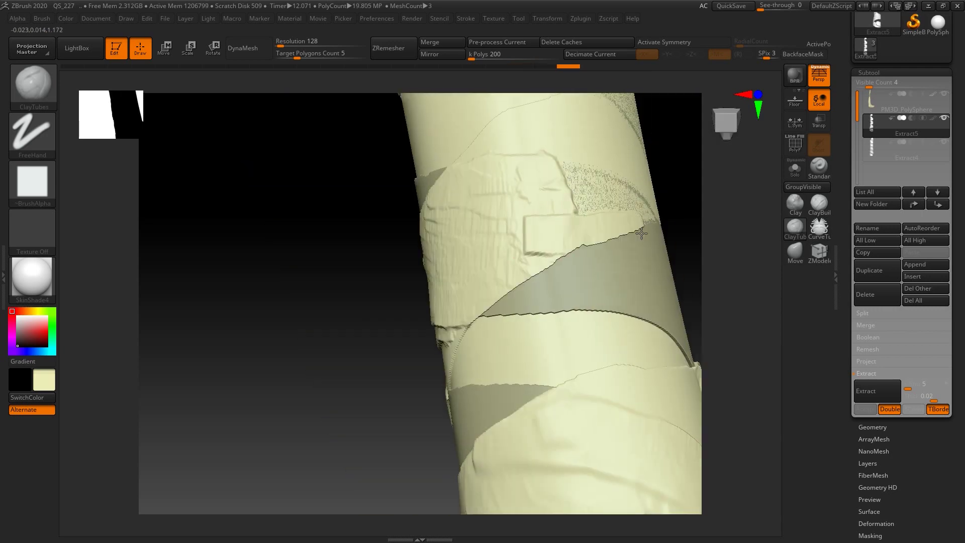
mouse_move(464, 253)
shift+mouse_down()
mouse_move(458, 233)
mouse_move(512, 138)
mouse_move(416, 312)
mouse_move(331, 283)
shift+mouse_up()
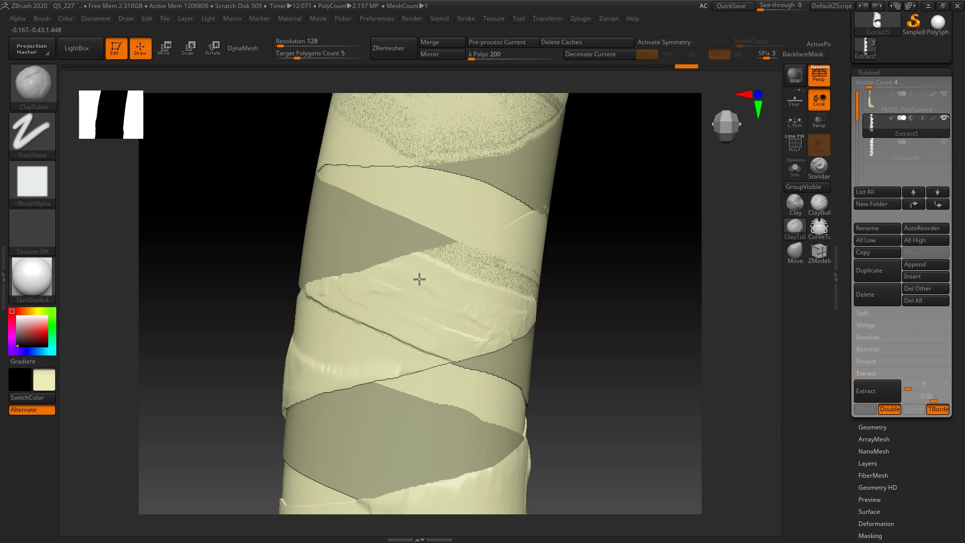
mouse_move(419, 279)
mouse_down()
mouse_move(355, 237)
mouse_move(453, 282)
mouse_move(275, 247)
mouse_up()
mouse_move(329, 268)
mouse_down()
mouse_move(461, 247)
mouse_move(454, 269)
mouse_up()
drag(496, 229, 567, 270)
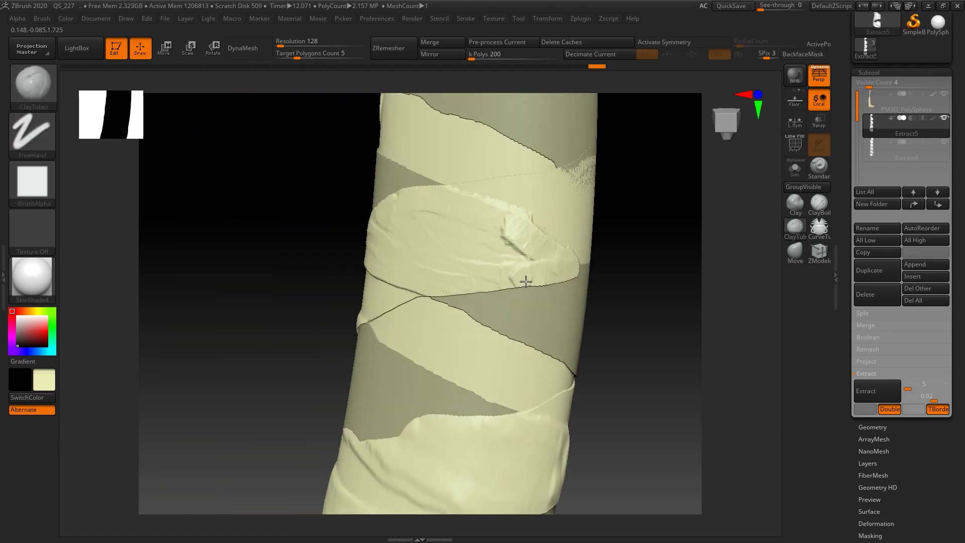
mouse_move(377, 275)
mouse_down()
mouse_move(325, 248)
mouse_move(599, 226)
mouse_move(321, 165)
mouse_up()
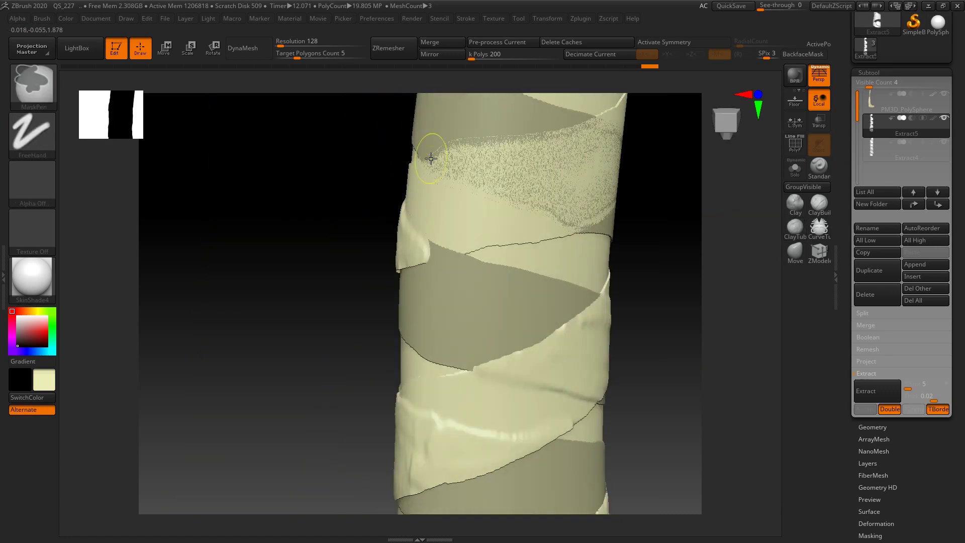
ctrl+click(322, 165)
drag(575, 250, 427, 120)
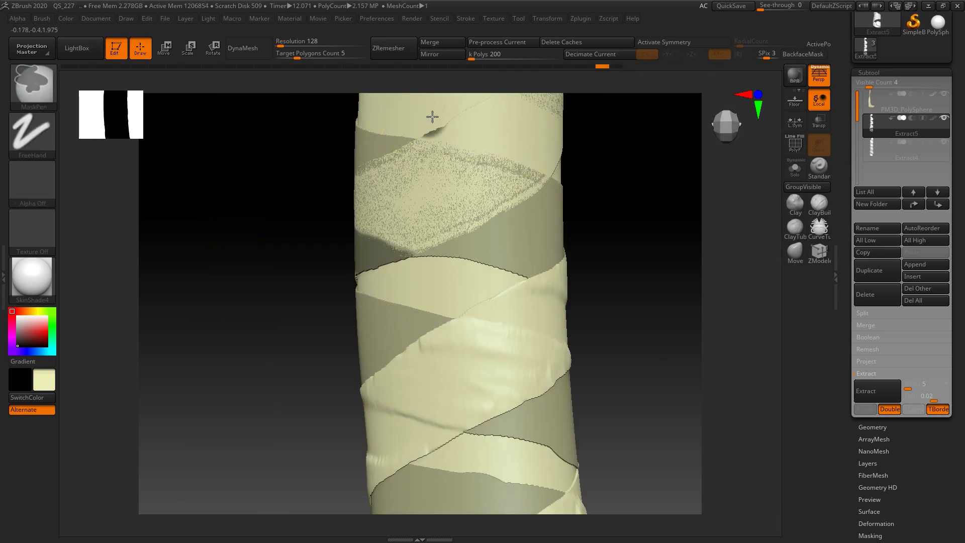
mouse_move(417, 221)
mouse_down()
mouse_move(441, 237)
mouse_move(424, 187)
mouse_move(426, 200)
mouse_move(348, 154)
mouse_move(295, 187)
mouse_move(411, 213)
mouse_move(431, 259)
mouse_move(387, 256)
mouse_move(349, 250)
mouse_move(308, 175)
mouse_move(543, 200)
mouse_move(399, 319)
mouse_move(381, 281)
mouse_up()
click(943, 93)
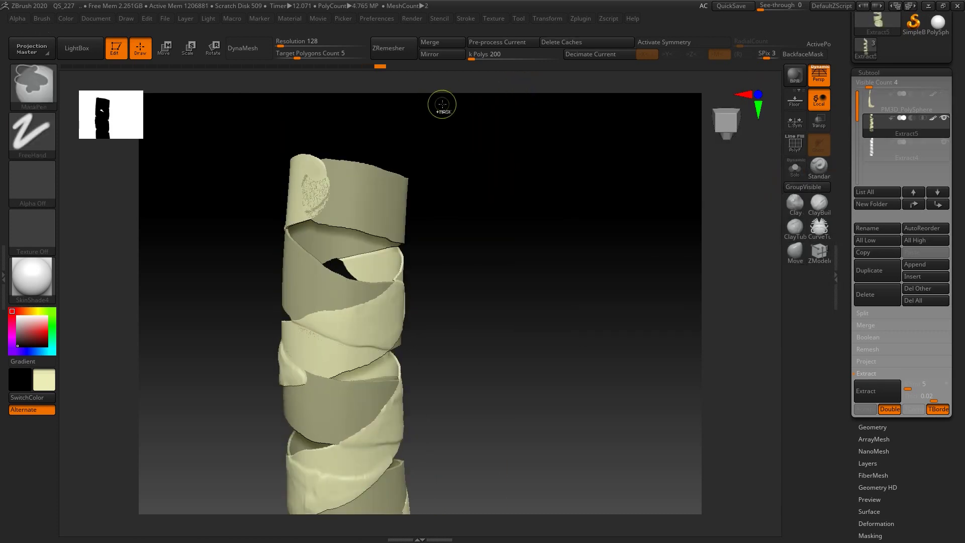
Step: Merge the visible bandage subtools, smooth the strips, and pick a new paint colour
click(420, 246)
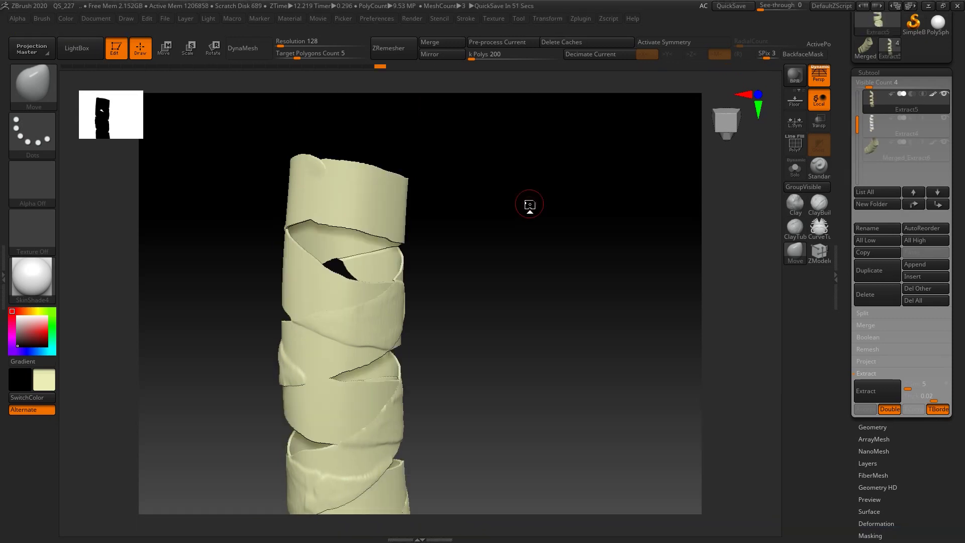
click(944, 120)
ctrl+right_drag(366, 359, 340, 401)
key(space)
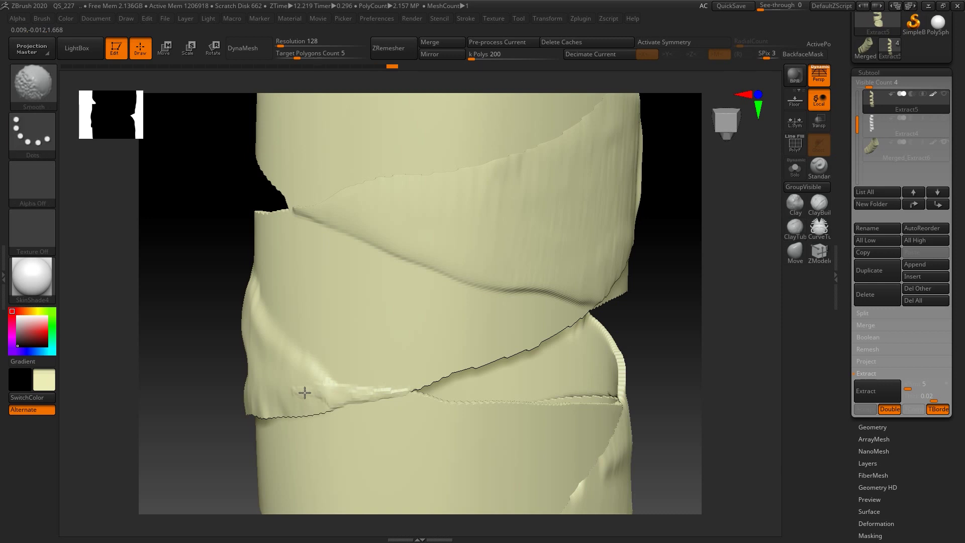
click(46, 337)
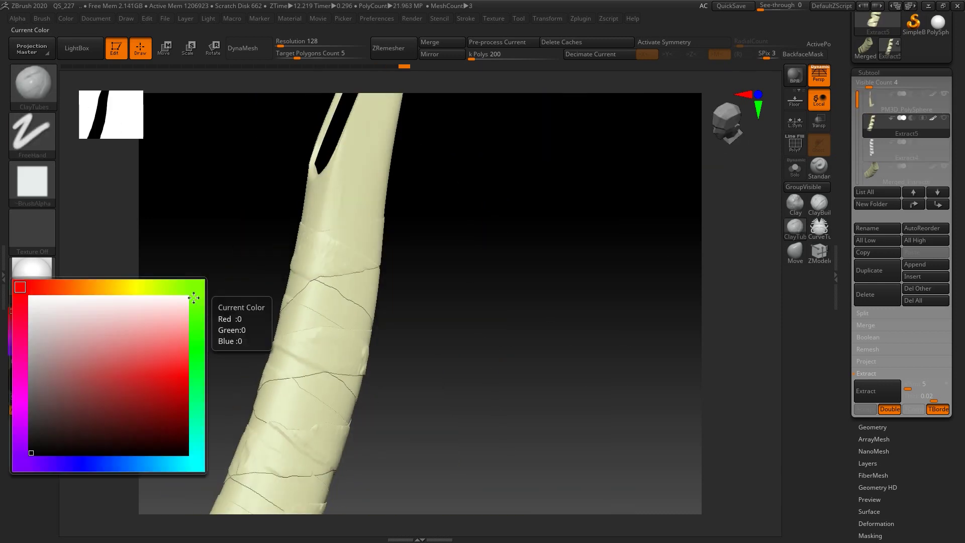
Step: Paint two bandage strips dark red with Rgb on, then select Merged_Extract6
drag(331, 321, 331, 346)
key(space)
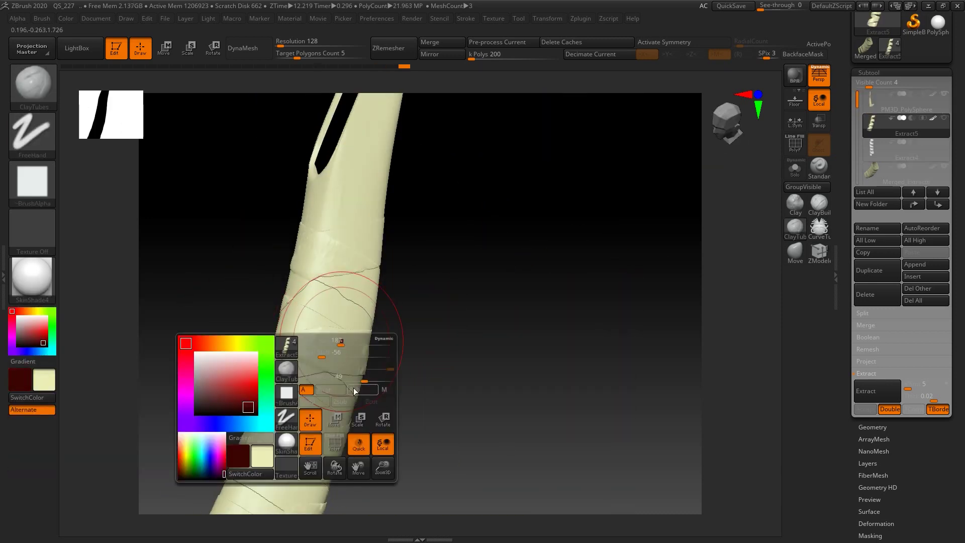
drag(347, 252, 375, 307)
click(915, 176)
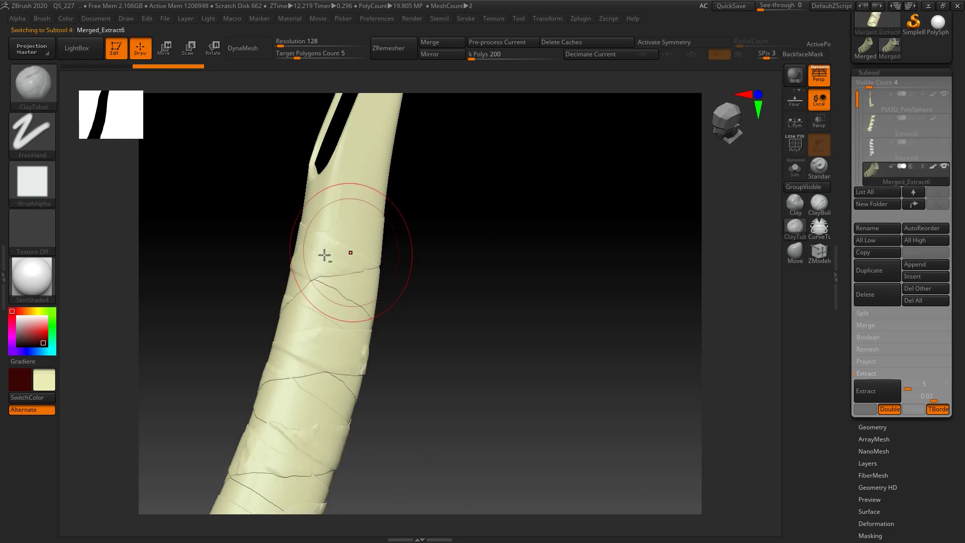